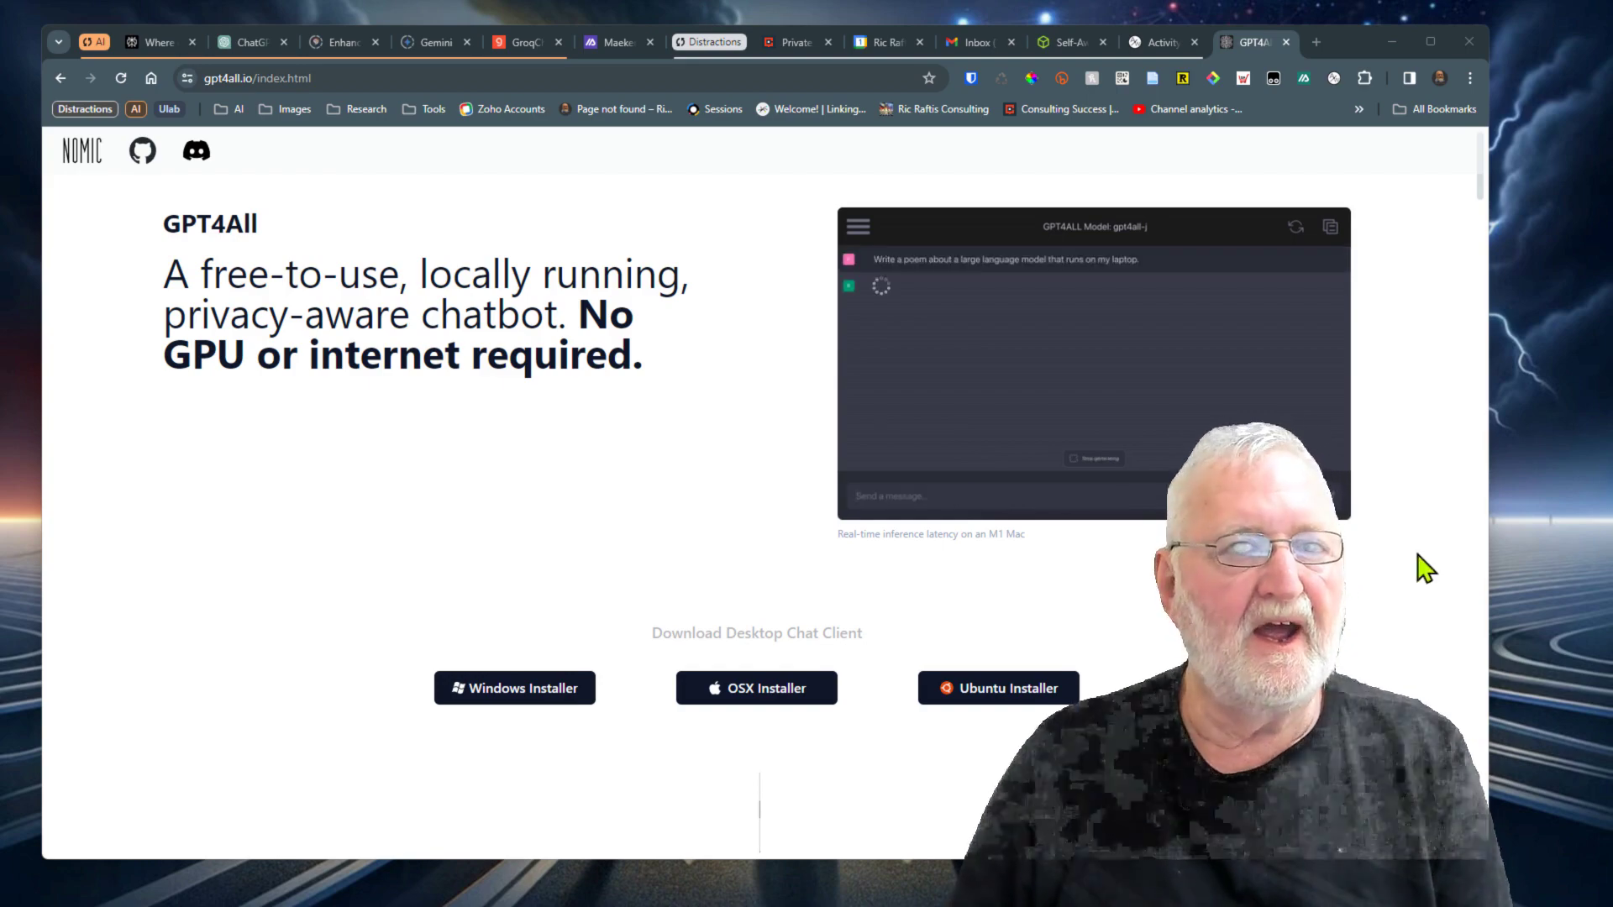
# Step: Look over the GPT4All home page from the desktop installers down to the ecosystem and How GPT4All Works sections
pyautogui.scroll(-2, 1448, 612)
pyautogui.scroll(-8, 1416, 615)
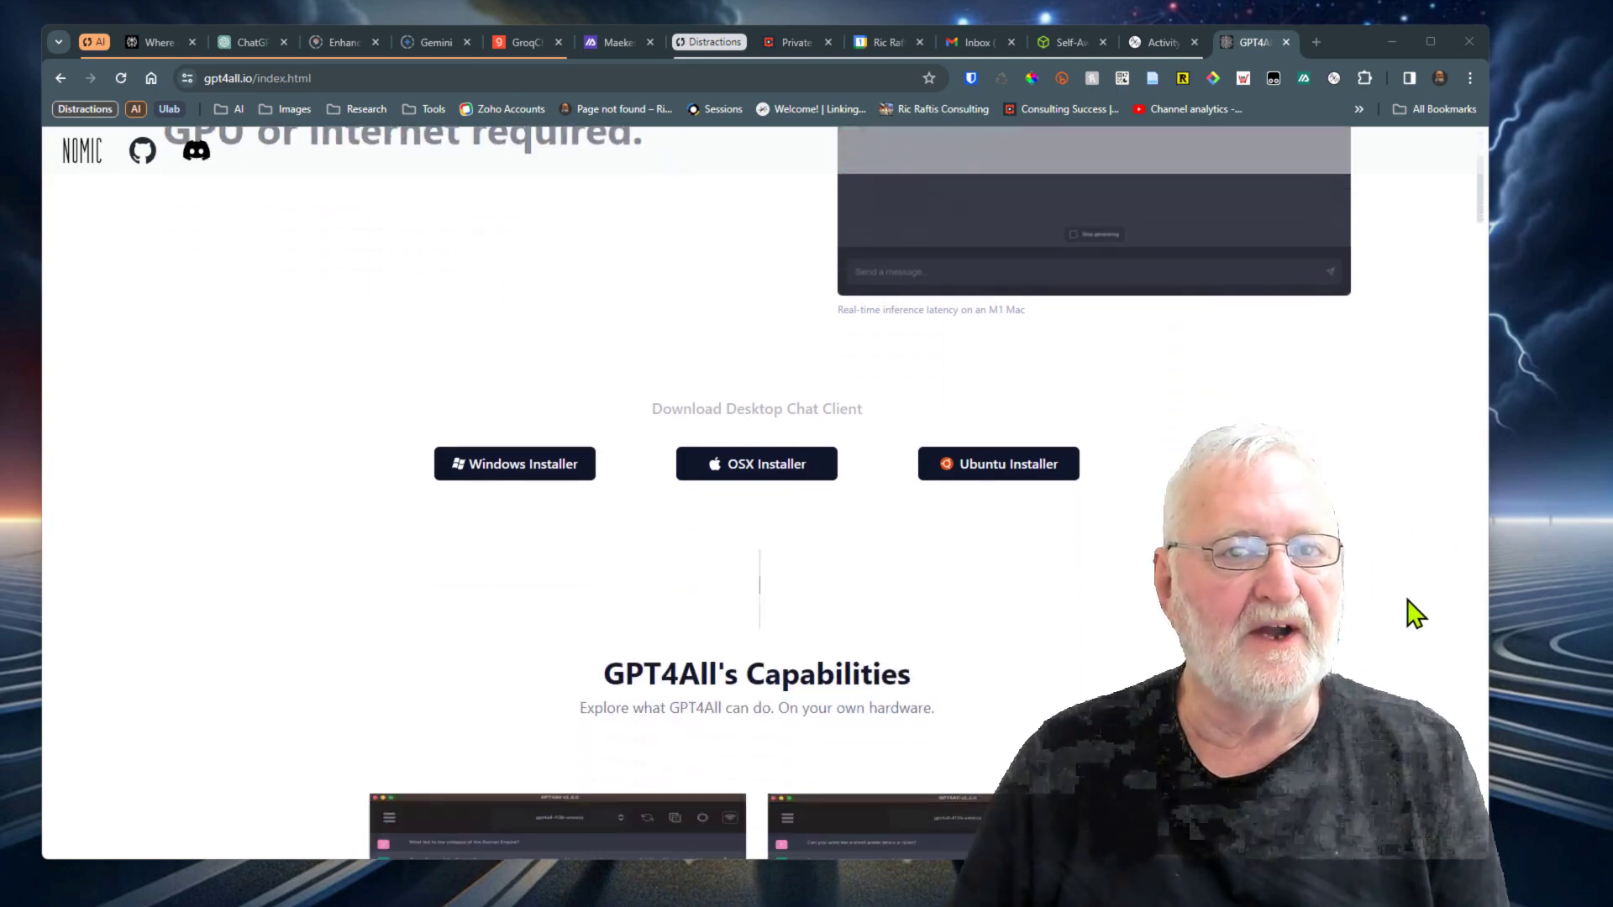
pyautogui.scroll(-7, 1416, 614)
pyautogui.scroll(-5, 1419, 611)
pyautogui.scroll(-12, 1418, 611)
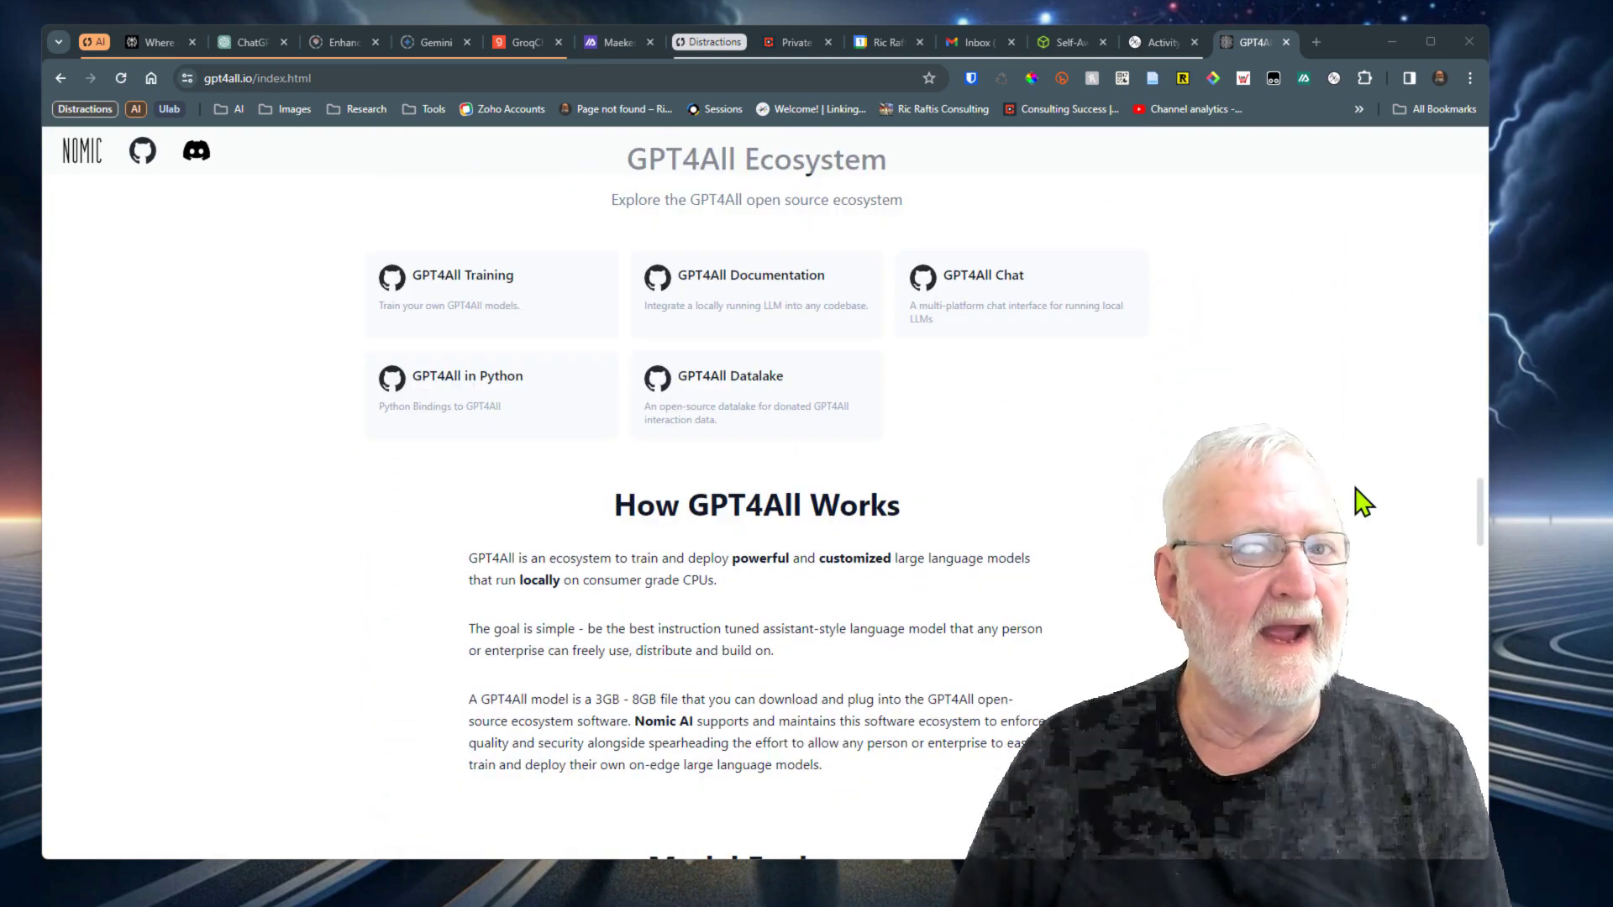
# Step: Examine the Model Explorer cards for each model's size, RAM requirement, strengths and commercial licensing
pyautogui.scroll(-6, 1344, 525)
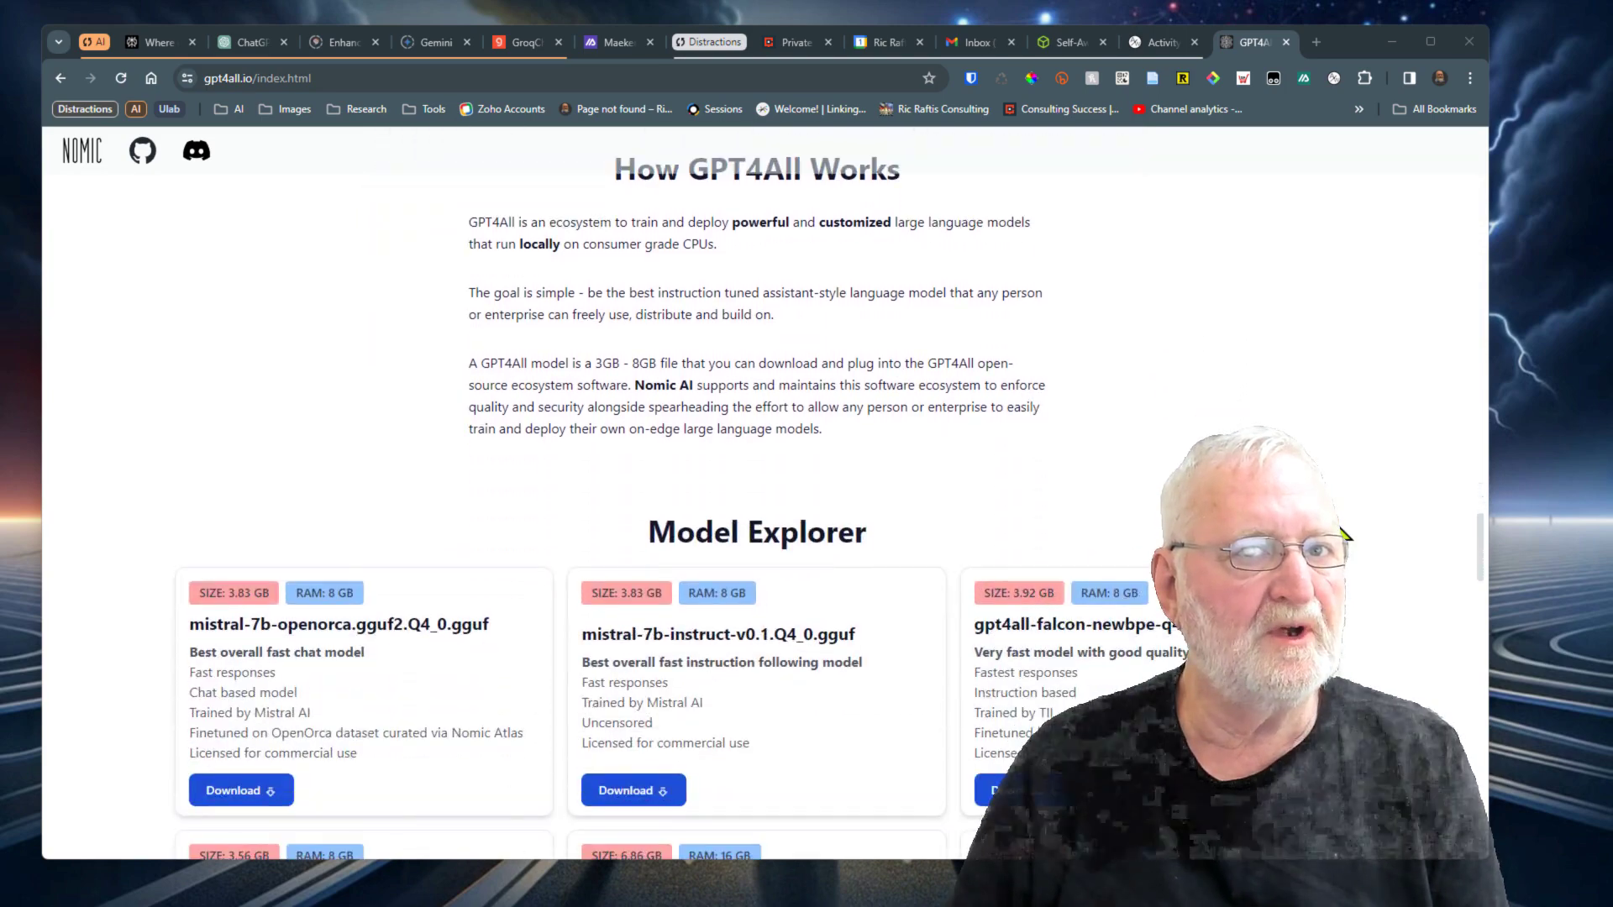
pyautogui.scroll(-2, 1345, 534)
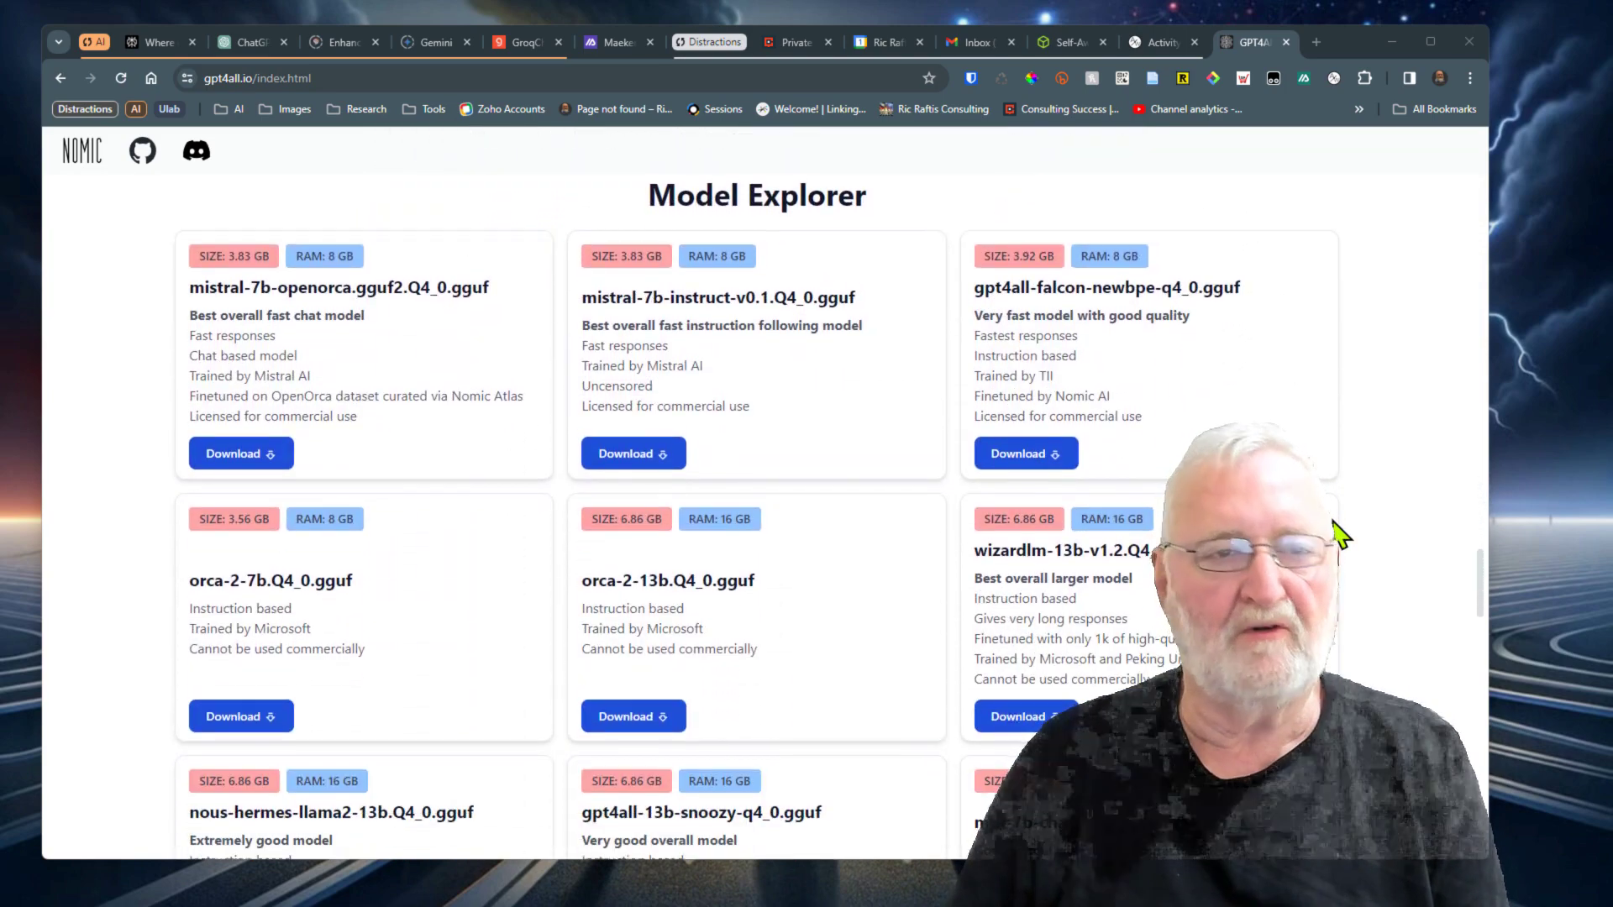
pyautogui.scroll(-1, 1342, 534)
pyautogui.scroll(-2, 1342, 536)
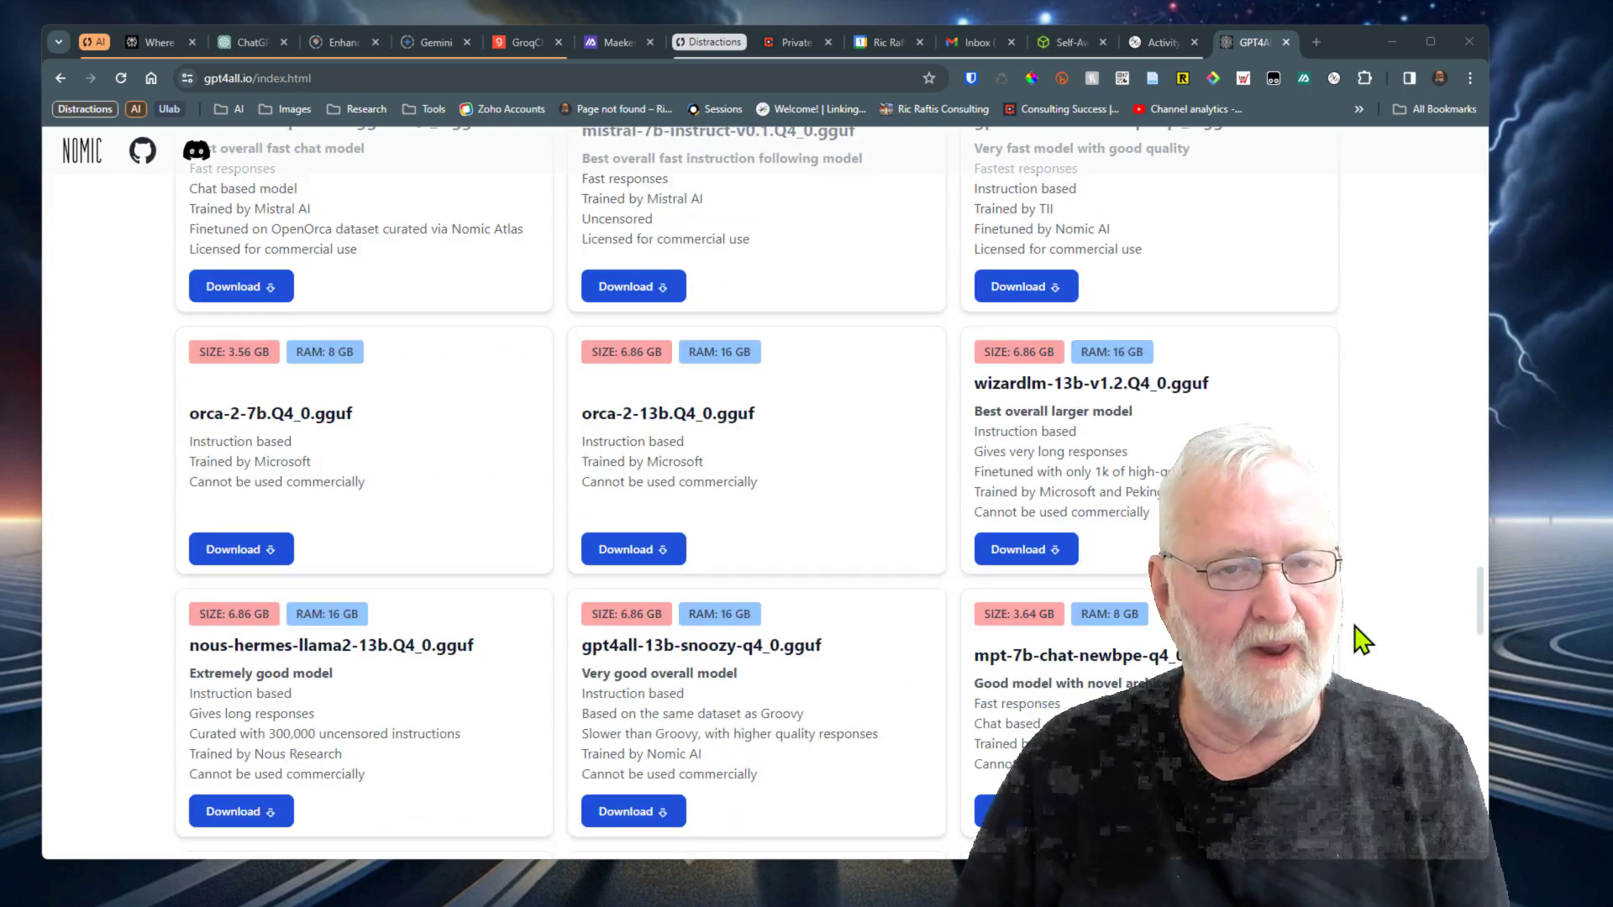
pyautogui.scroll(-6, 1356, 630)
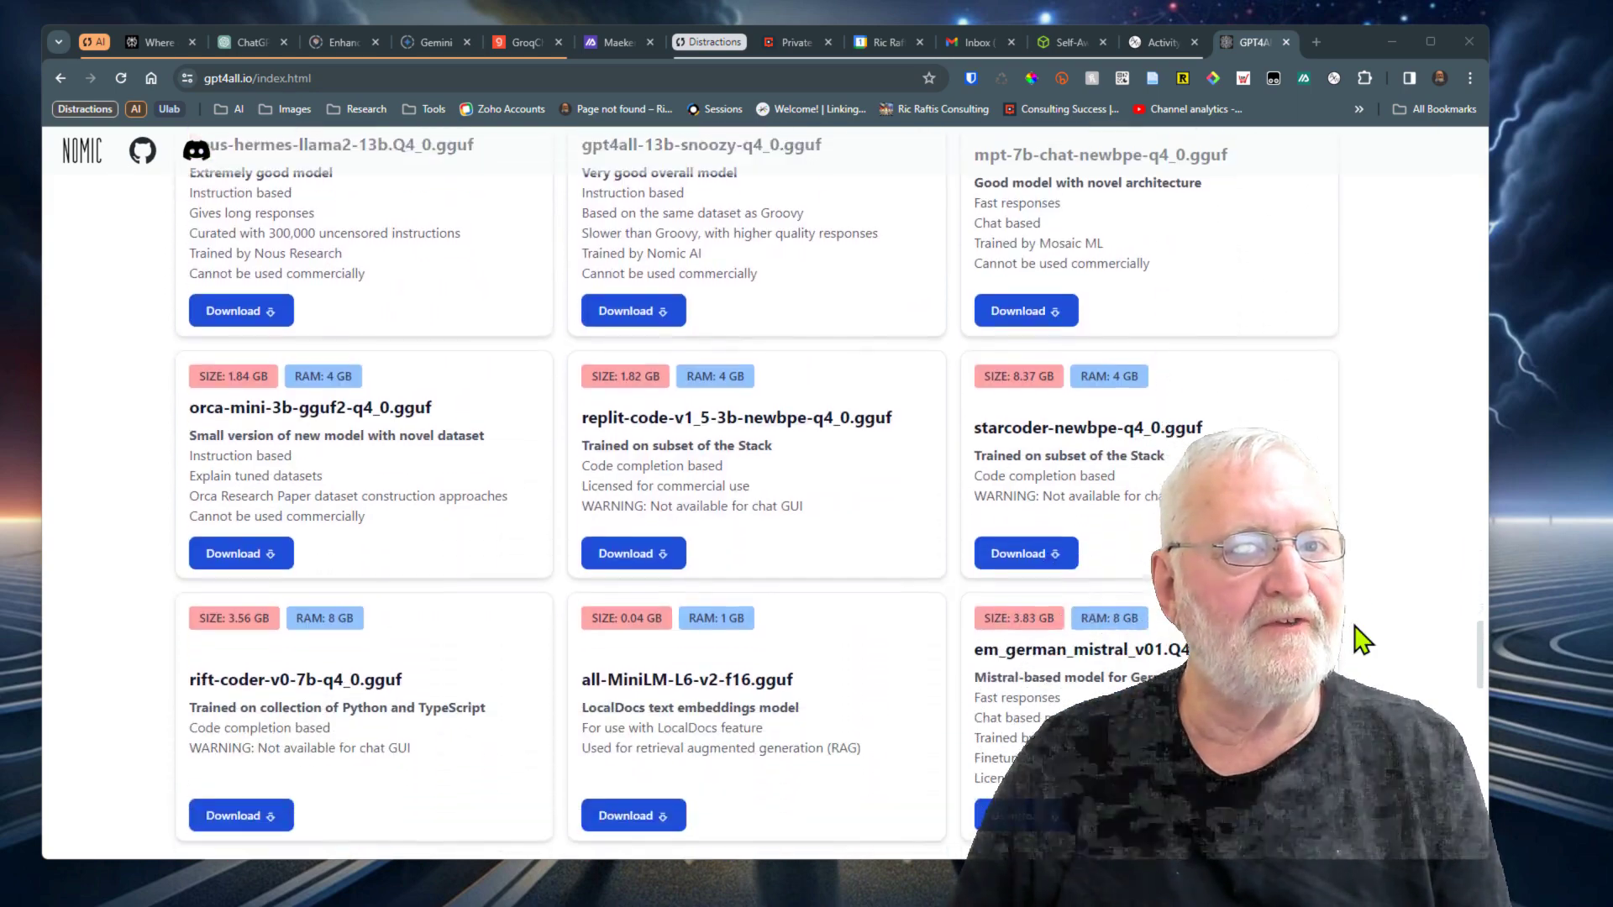
pyautogui.scroll(-3, 1361, 641)
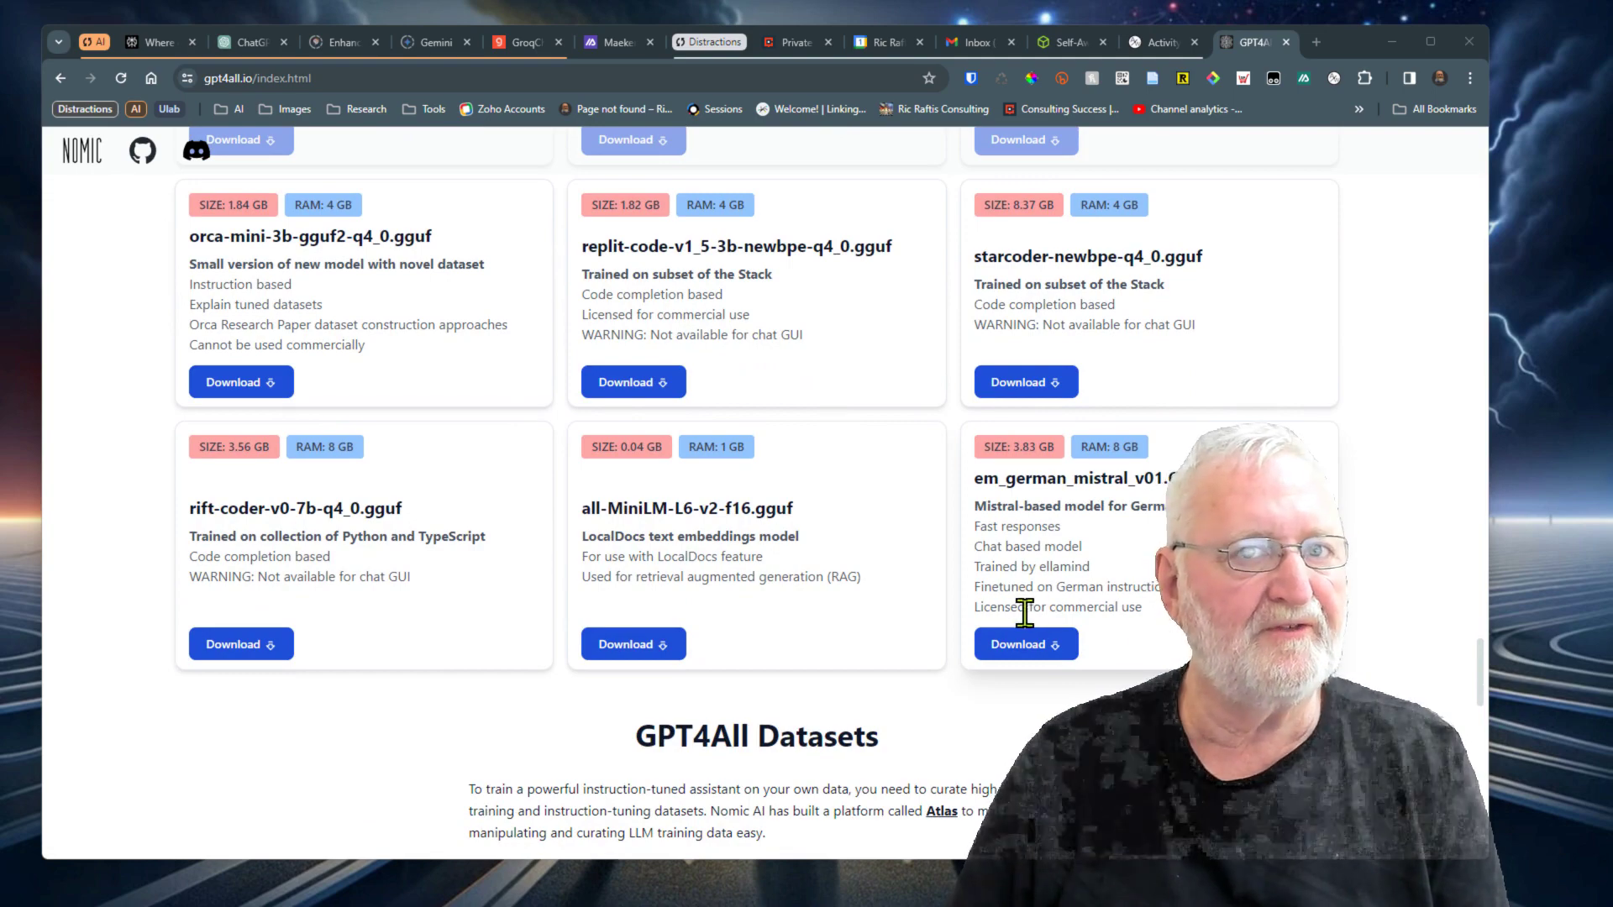
pyautogui.scroll(10, 1134, 647)
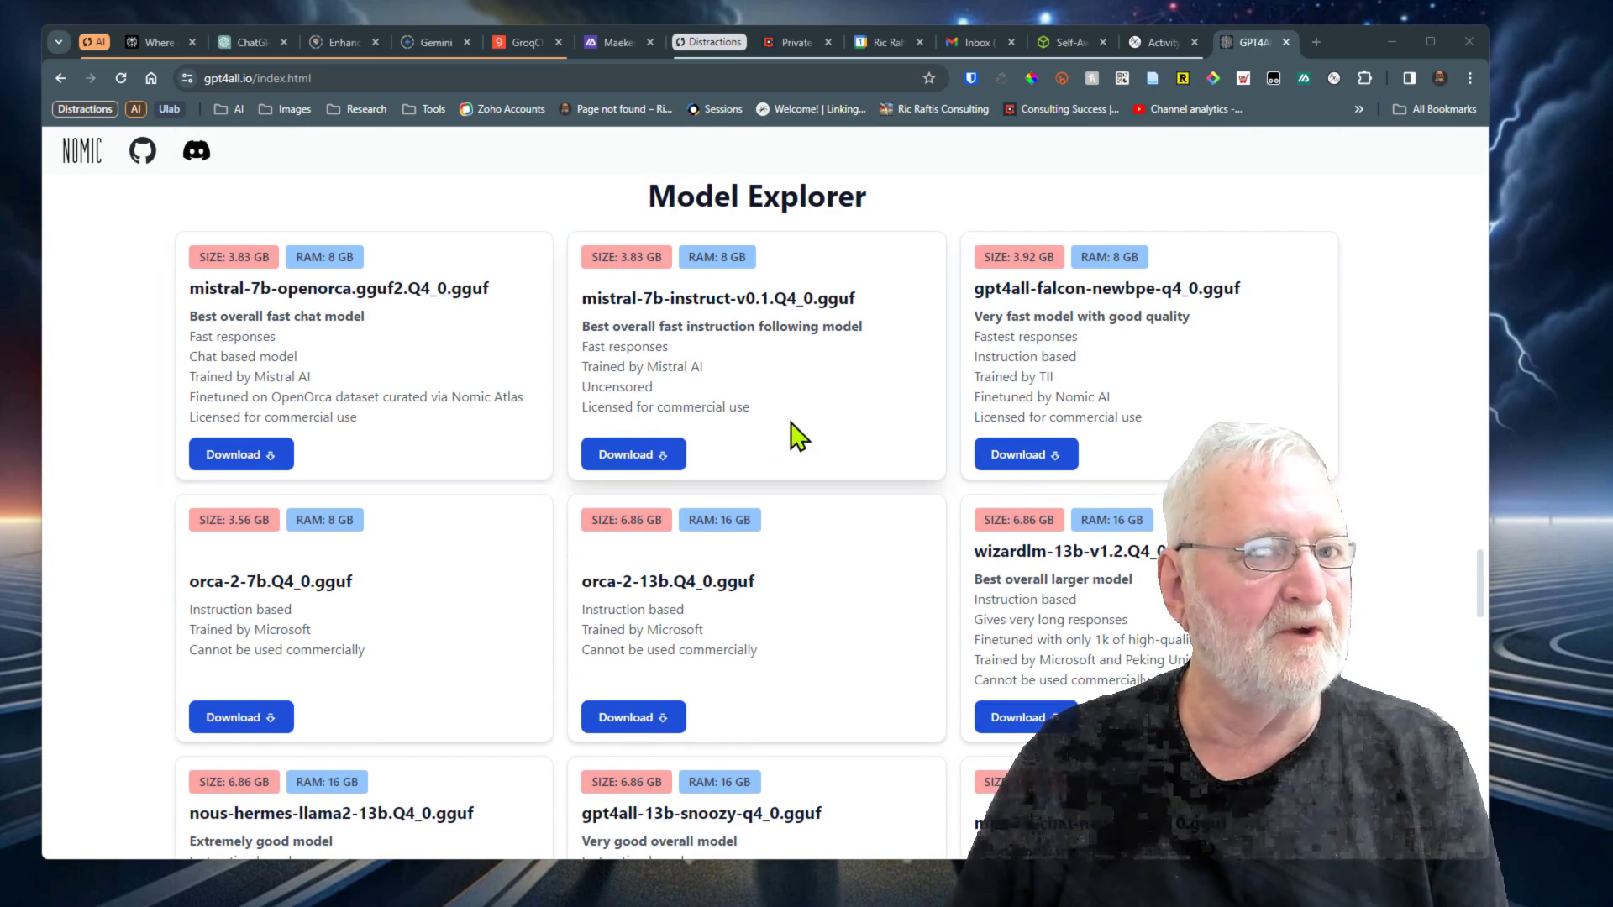
pyautogui.scroll(-3, 798, 435)
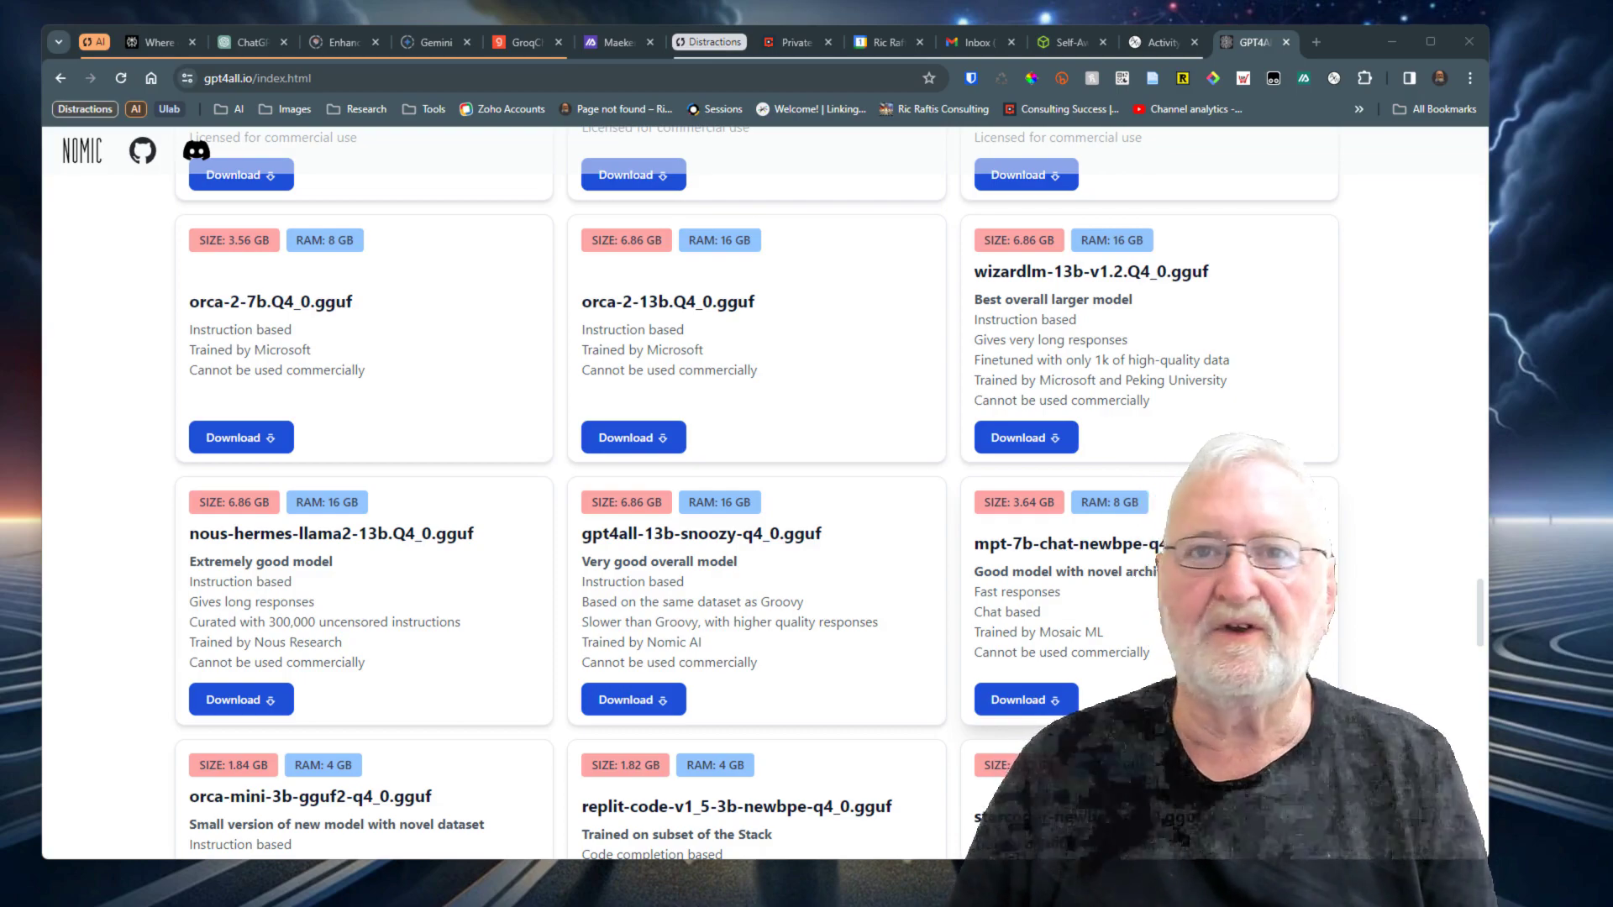
pyautogui.scroll(-1, 756, 496)
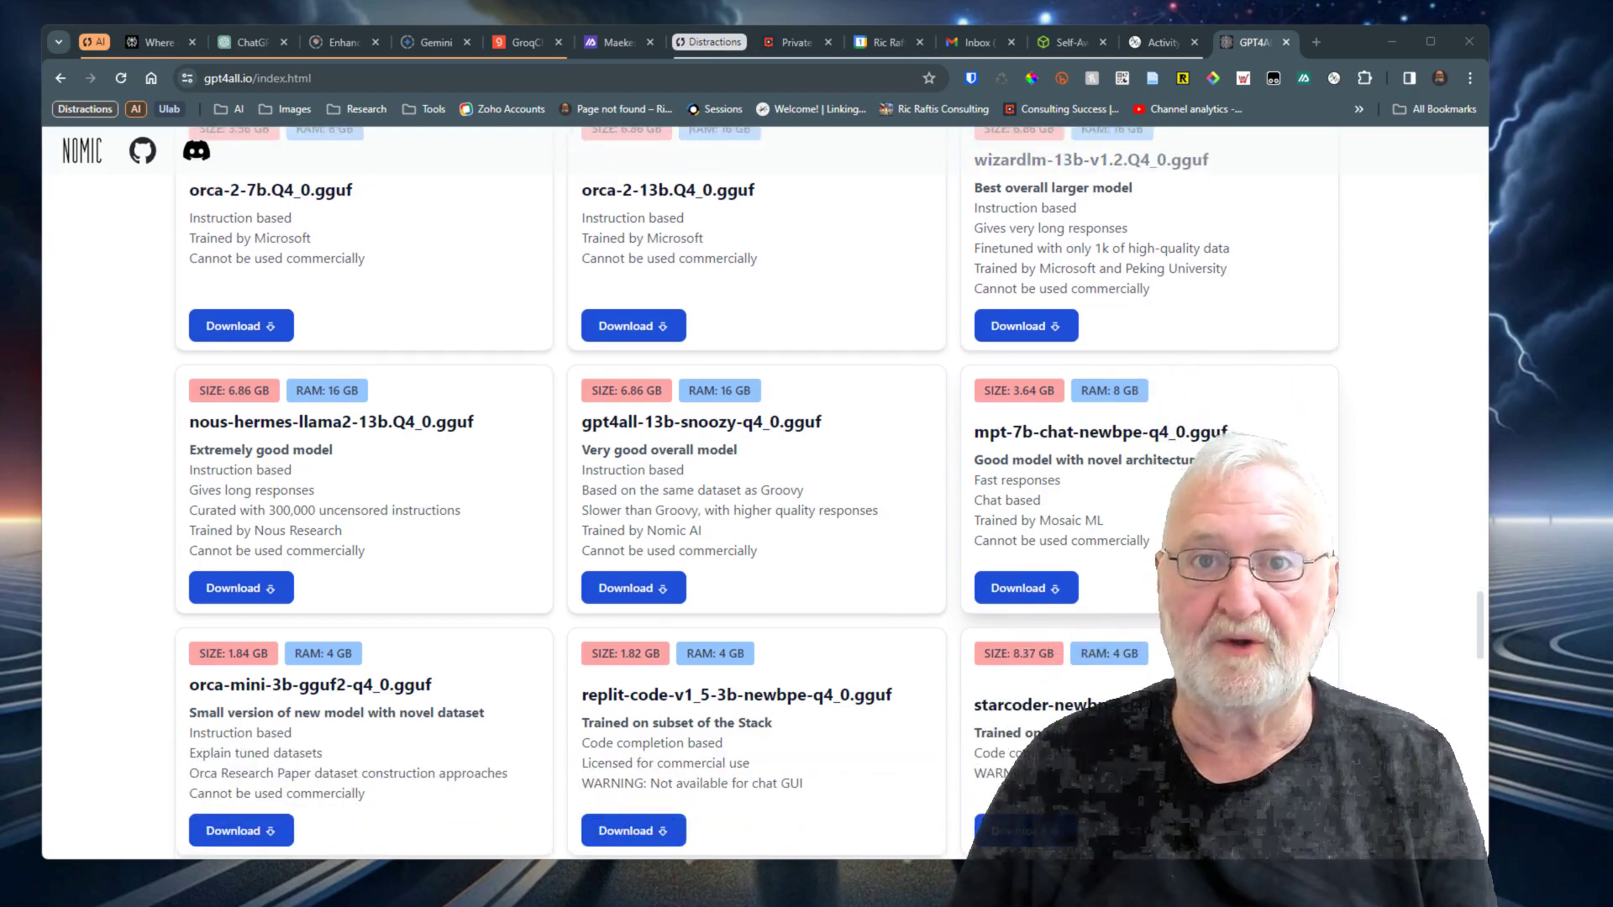
# Step: Glance at the performance benchmarks and return to the desktop chat client installers
pyautogui.scroll(-15, 773, 533)
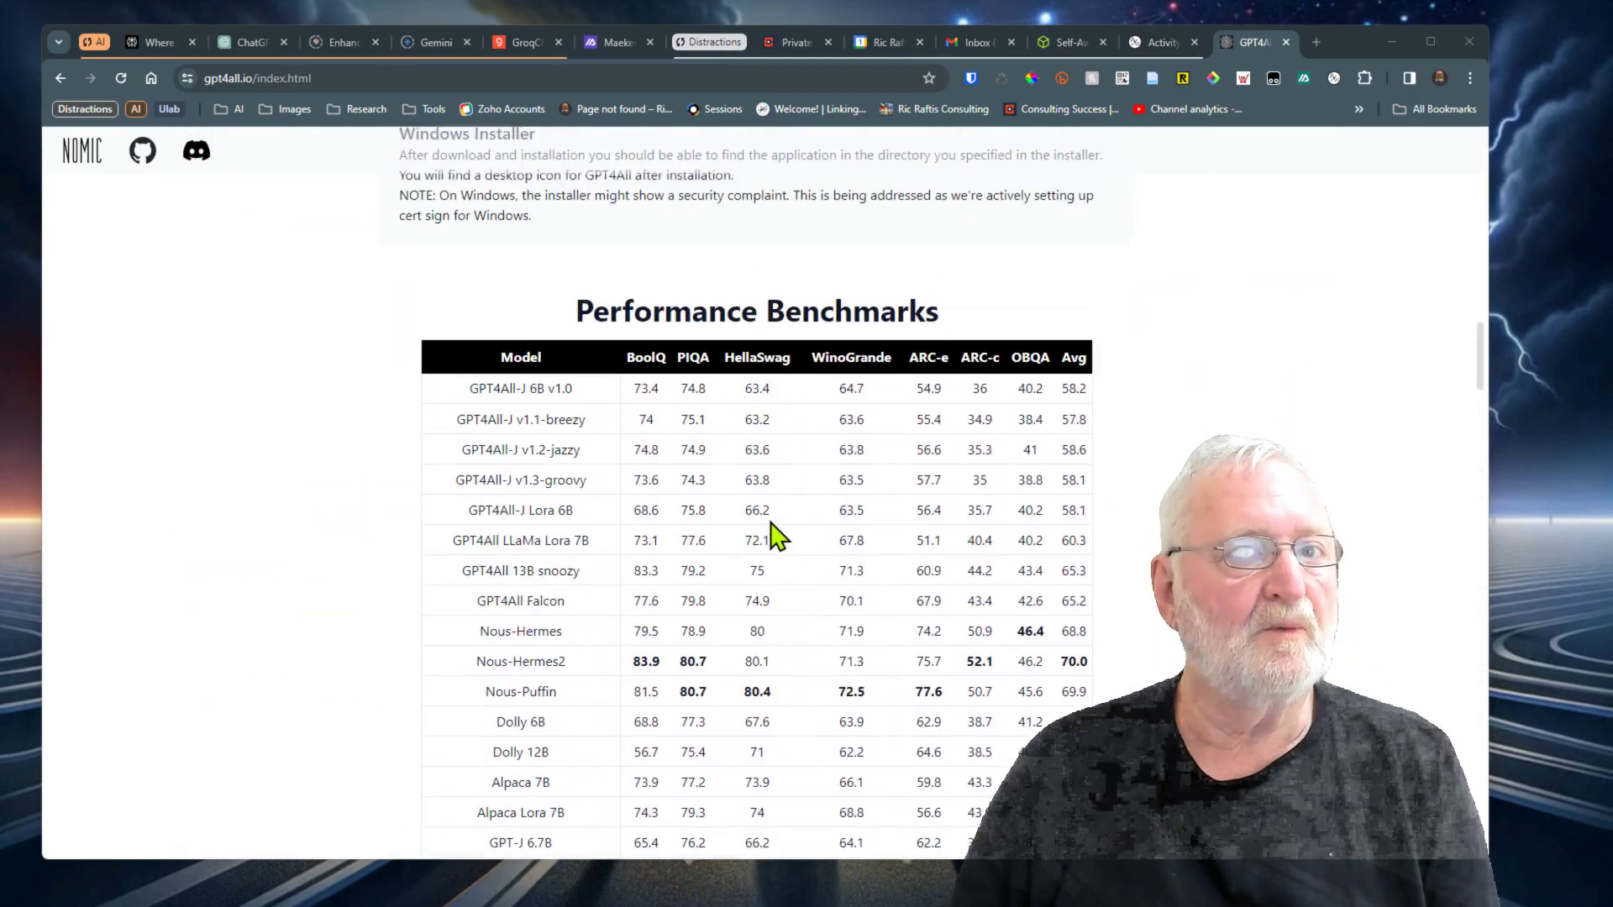
pyautogui.scroll(12, 772, 522)
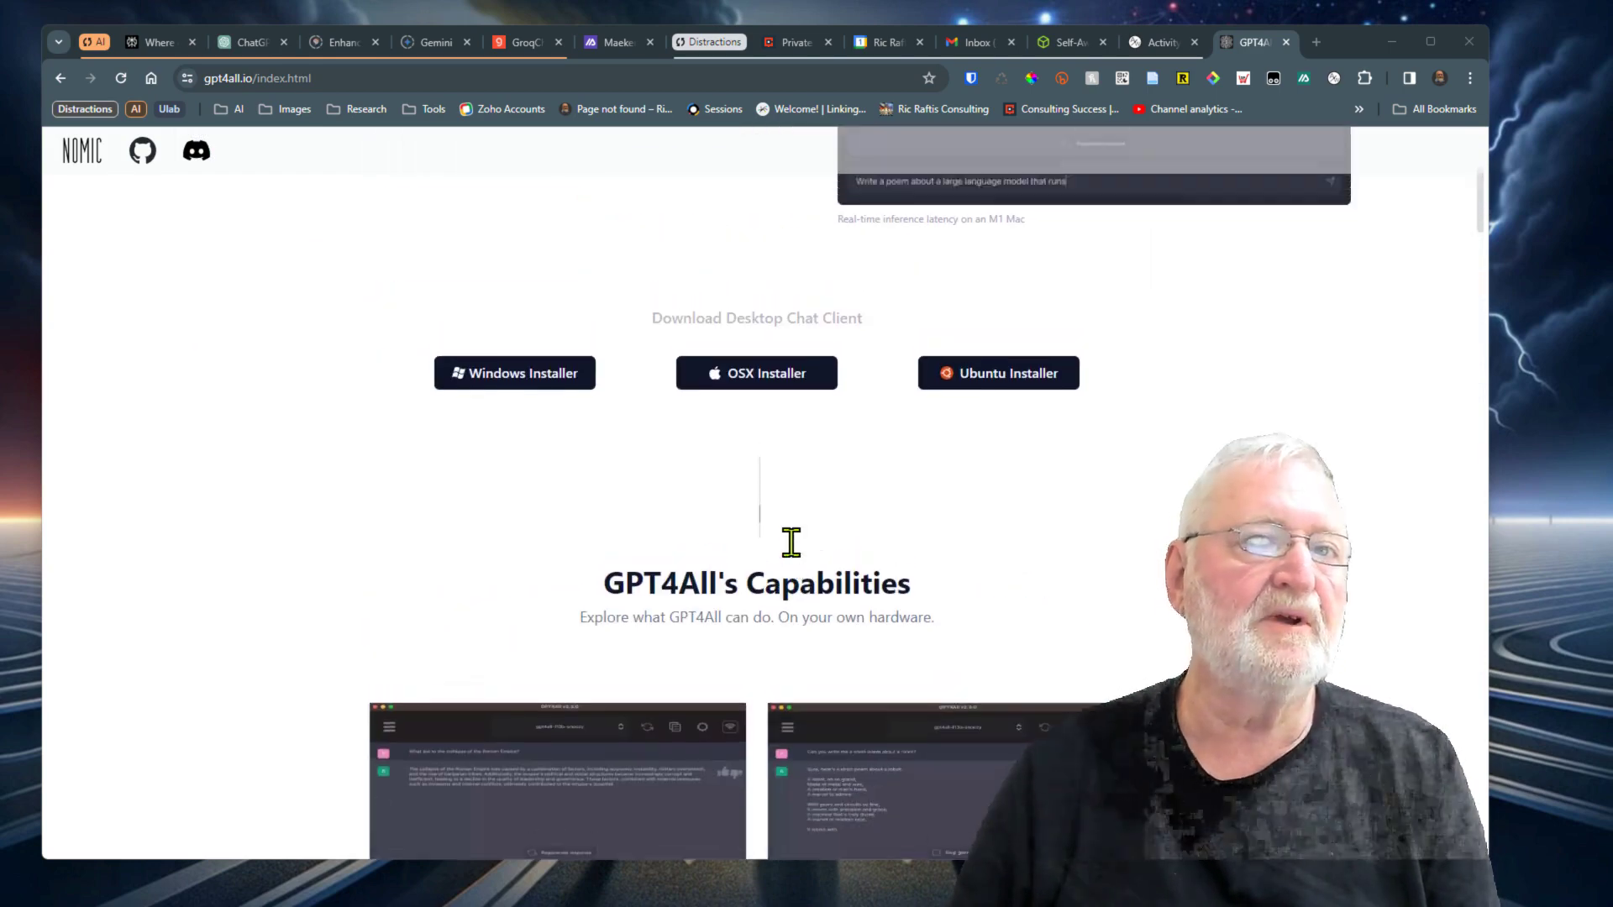
pyautogui.scroll(3, 790, 543)
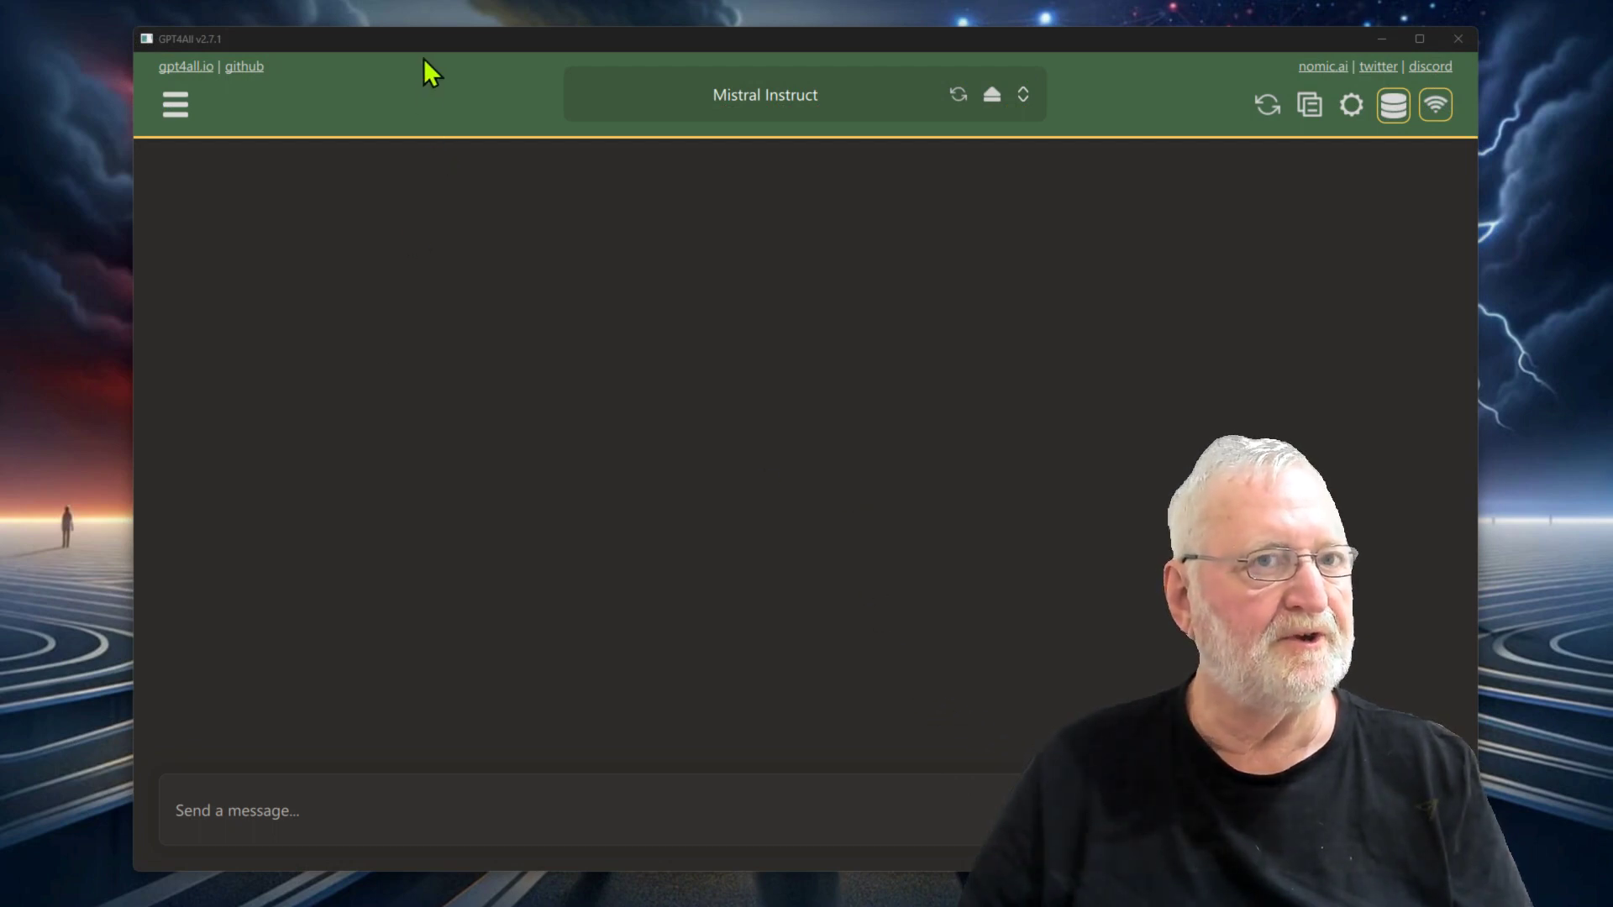
# Step: Switch to the GPT4All desktop app, reposition its window and open the list of downloadable models
pyautogui.moveTo(436, 40); pyautogui.dragTo(380, 48)
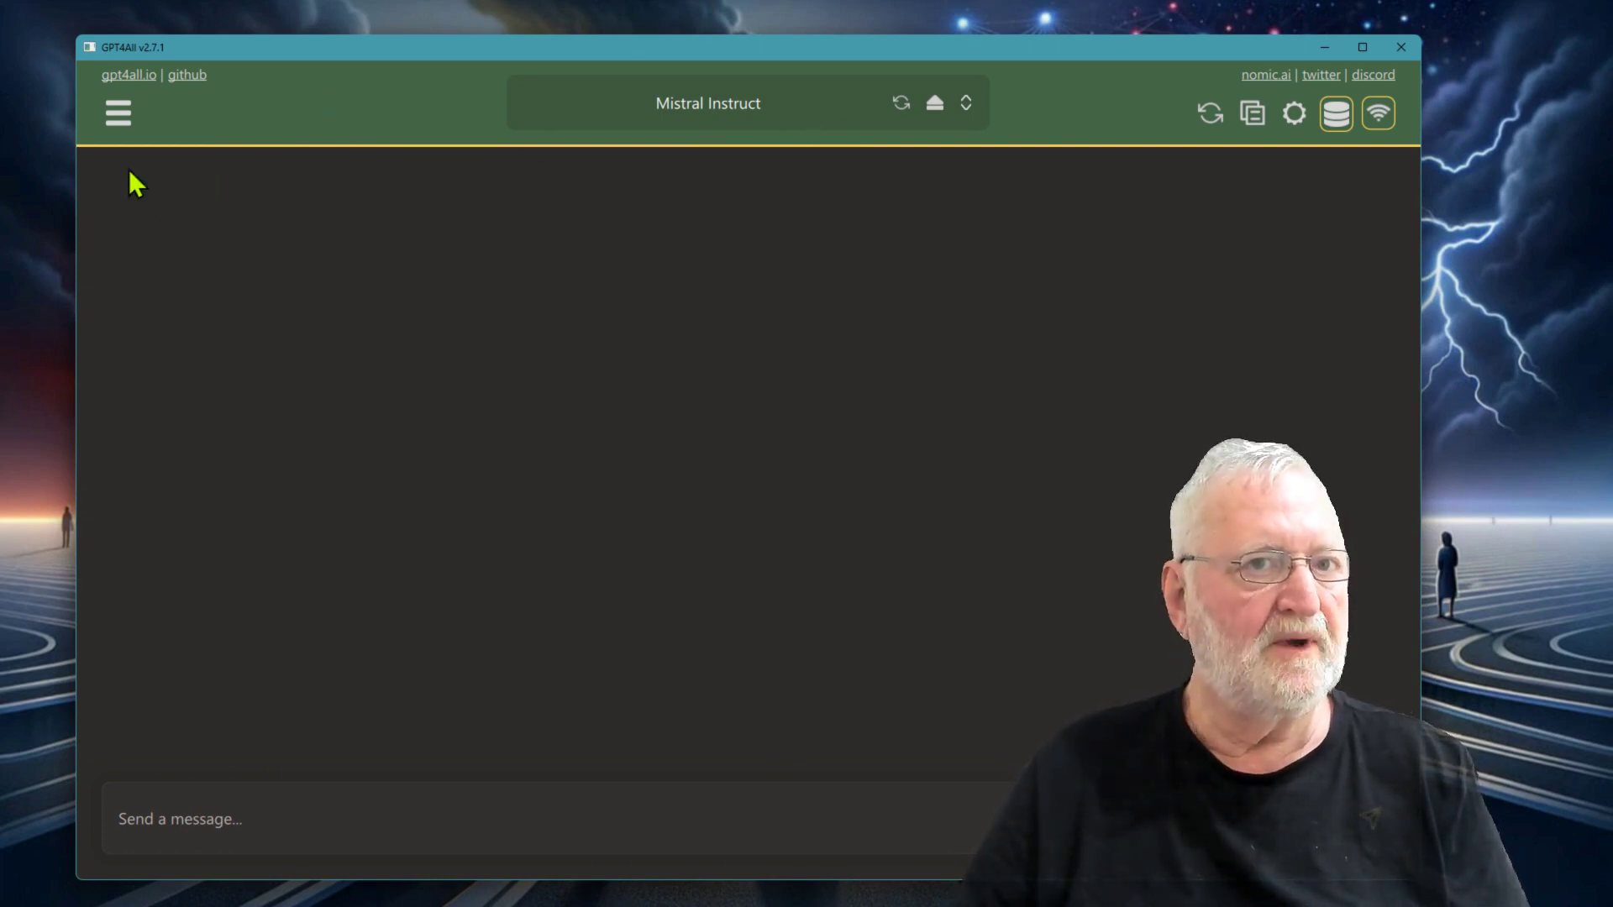
pyautogui.click(115, 115)
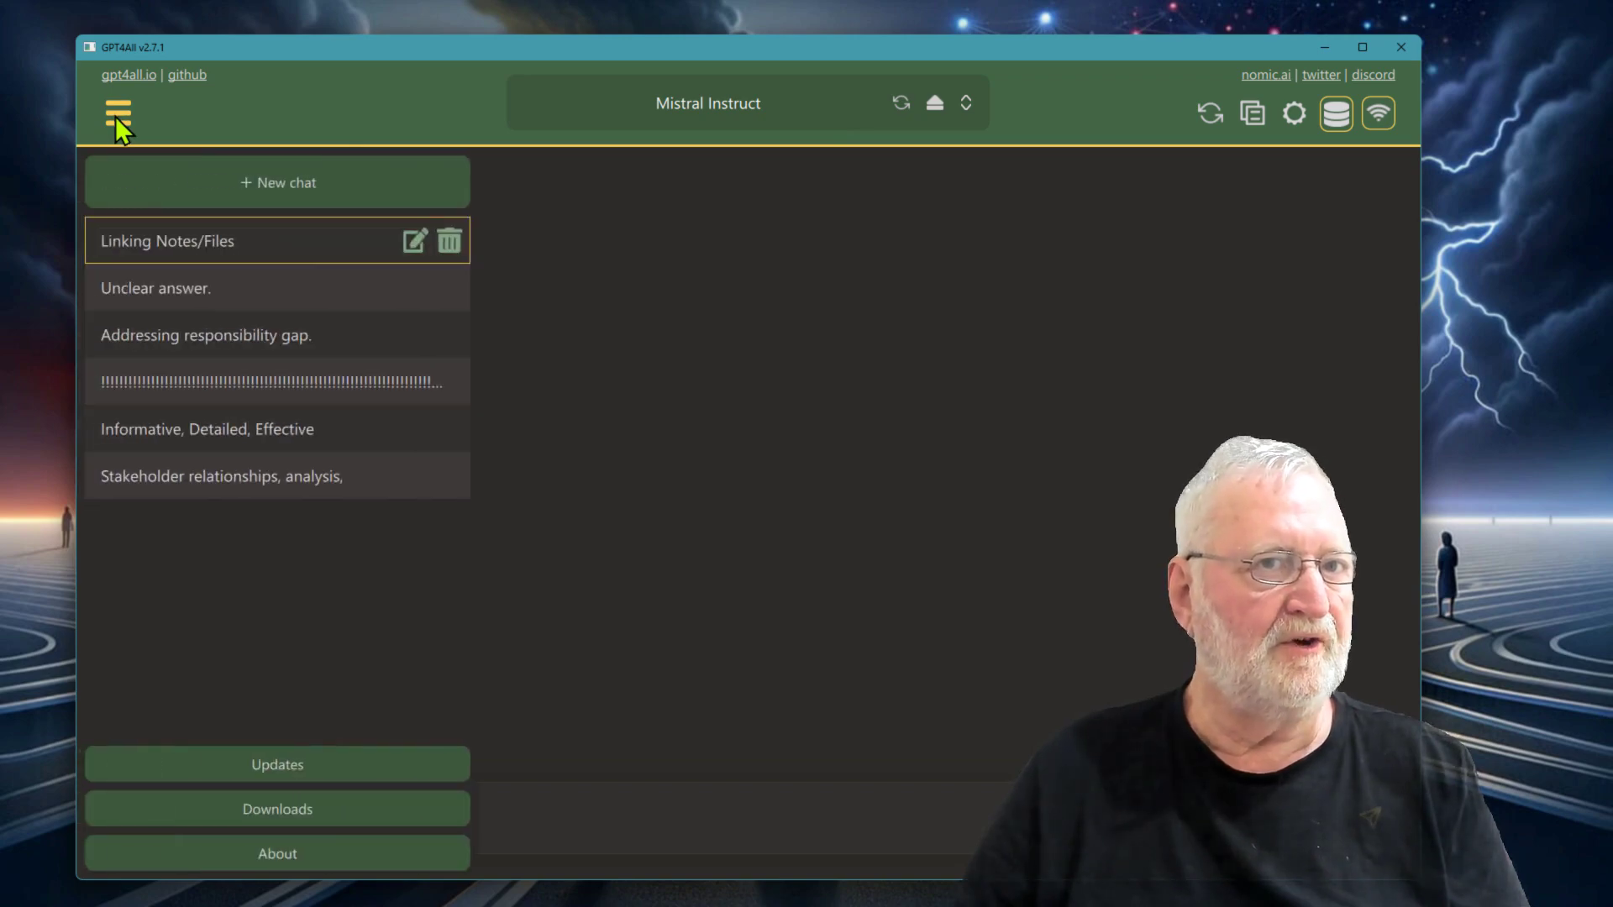
pyautogui.click(283, 814)
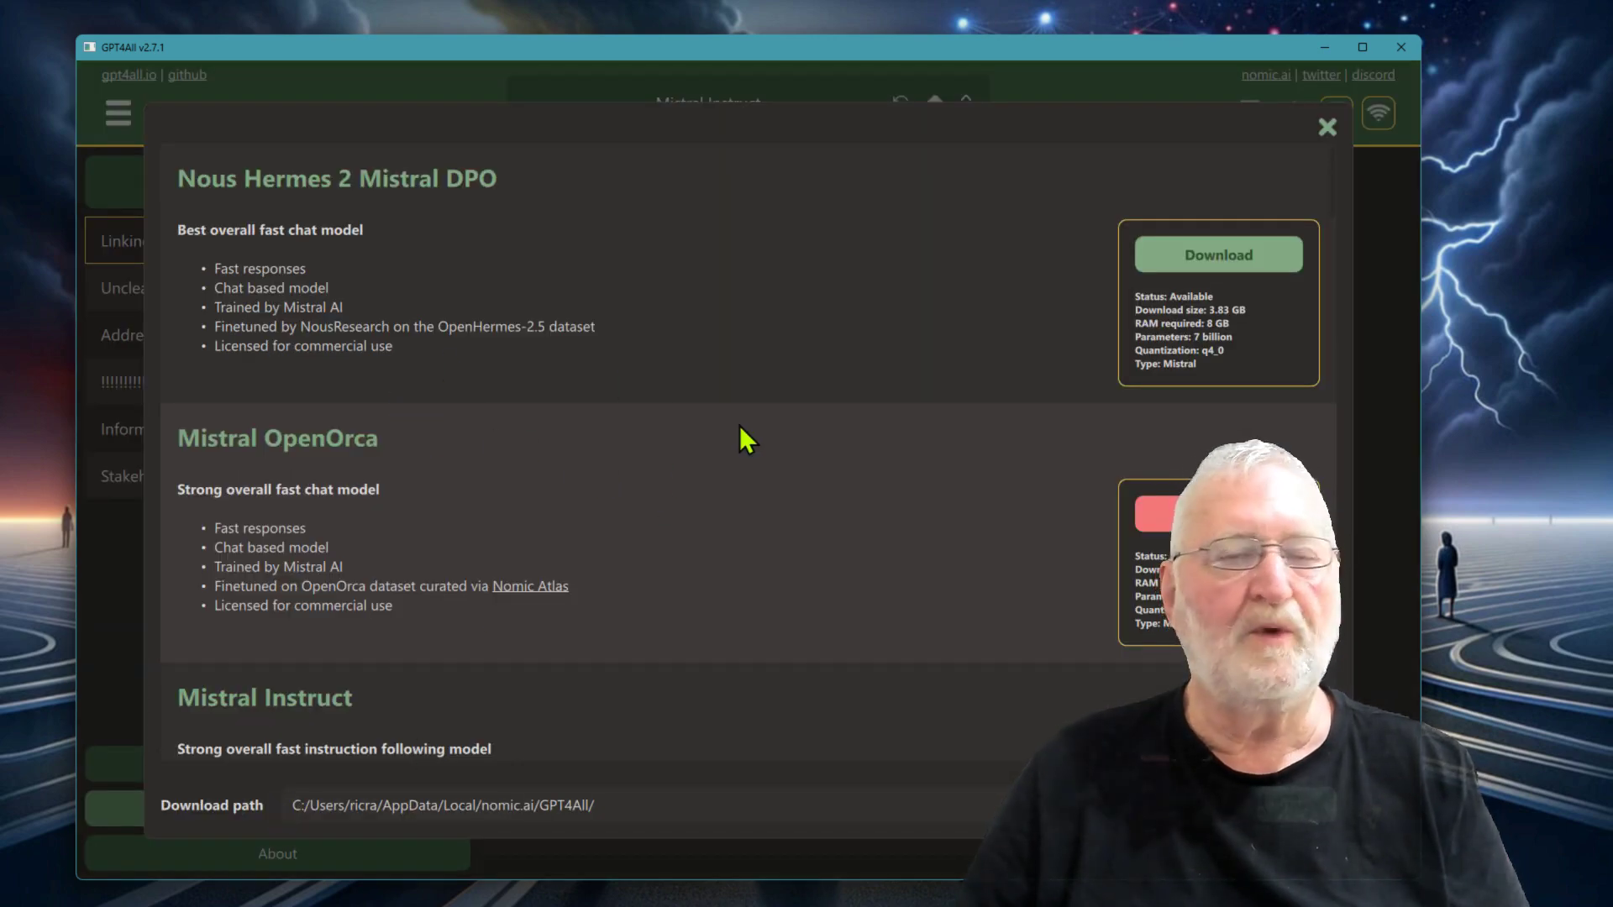
# Step: Examine the downloadable models down to the ChatGPT entries, including their API key requirements and privacy notes
pyautogui.scroll(-1, 689, 541)
pyautogui.scroll(-10, 588, 471)
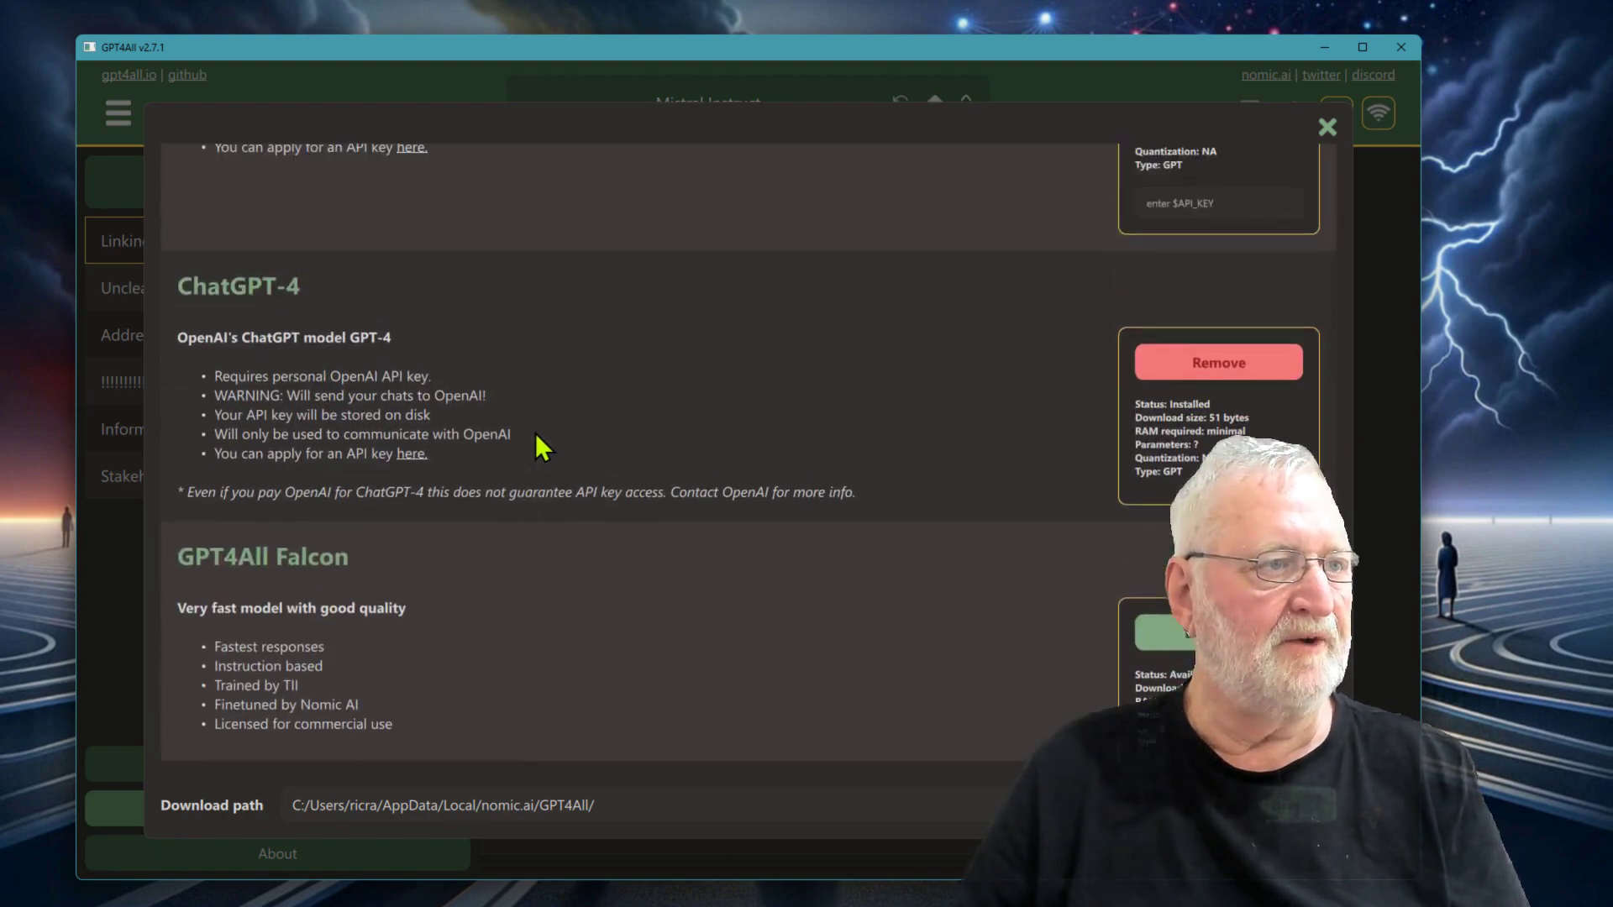
pyautogui.scroll(6, 555, 487)
pyautogui.scroll(-8, 580, 517)
pyautogui.scroll(5, 582, 531)
pyautogui.scroll(-2, 647, 580)
pyautogui.scroll(1, 647, 580)
pyautogui.scroll(-1, 647, 579)
pyautogui.scroll(-10, 621, 416)
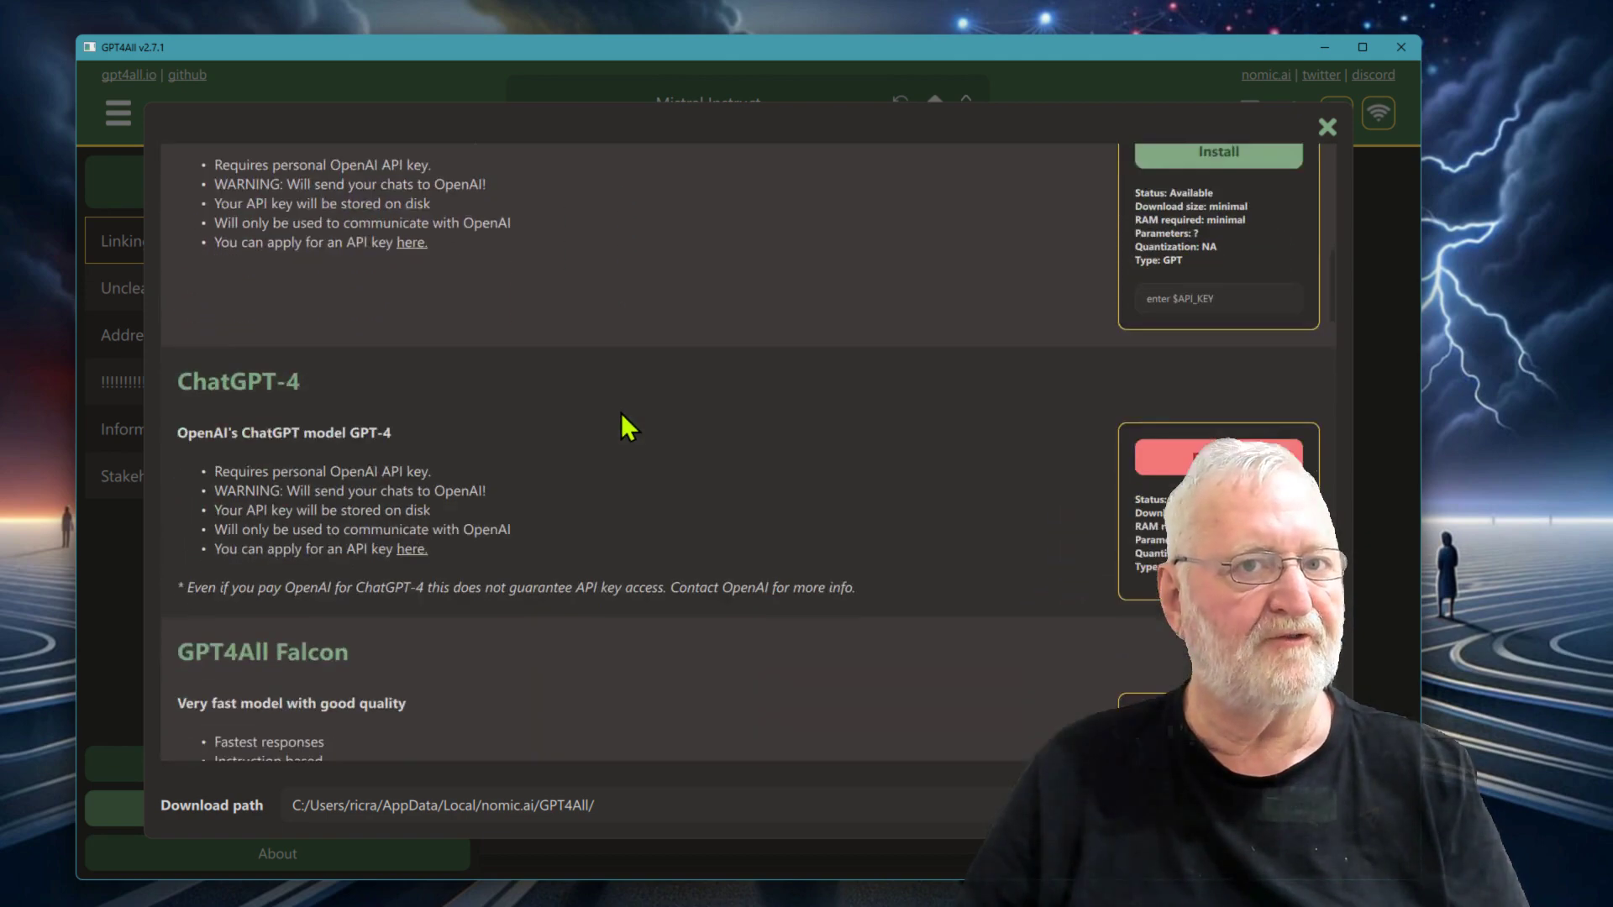
# Step: Review the remaining downloadable models for hardware requirements, down to the Nomic Embed and SBert models for LocalDocs
pyautogui.scroll(-4, 621, 414)
pyautogui.scroll(-9, 622, 416)
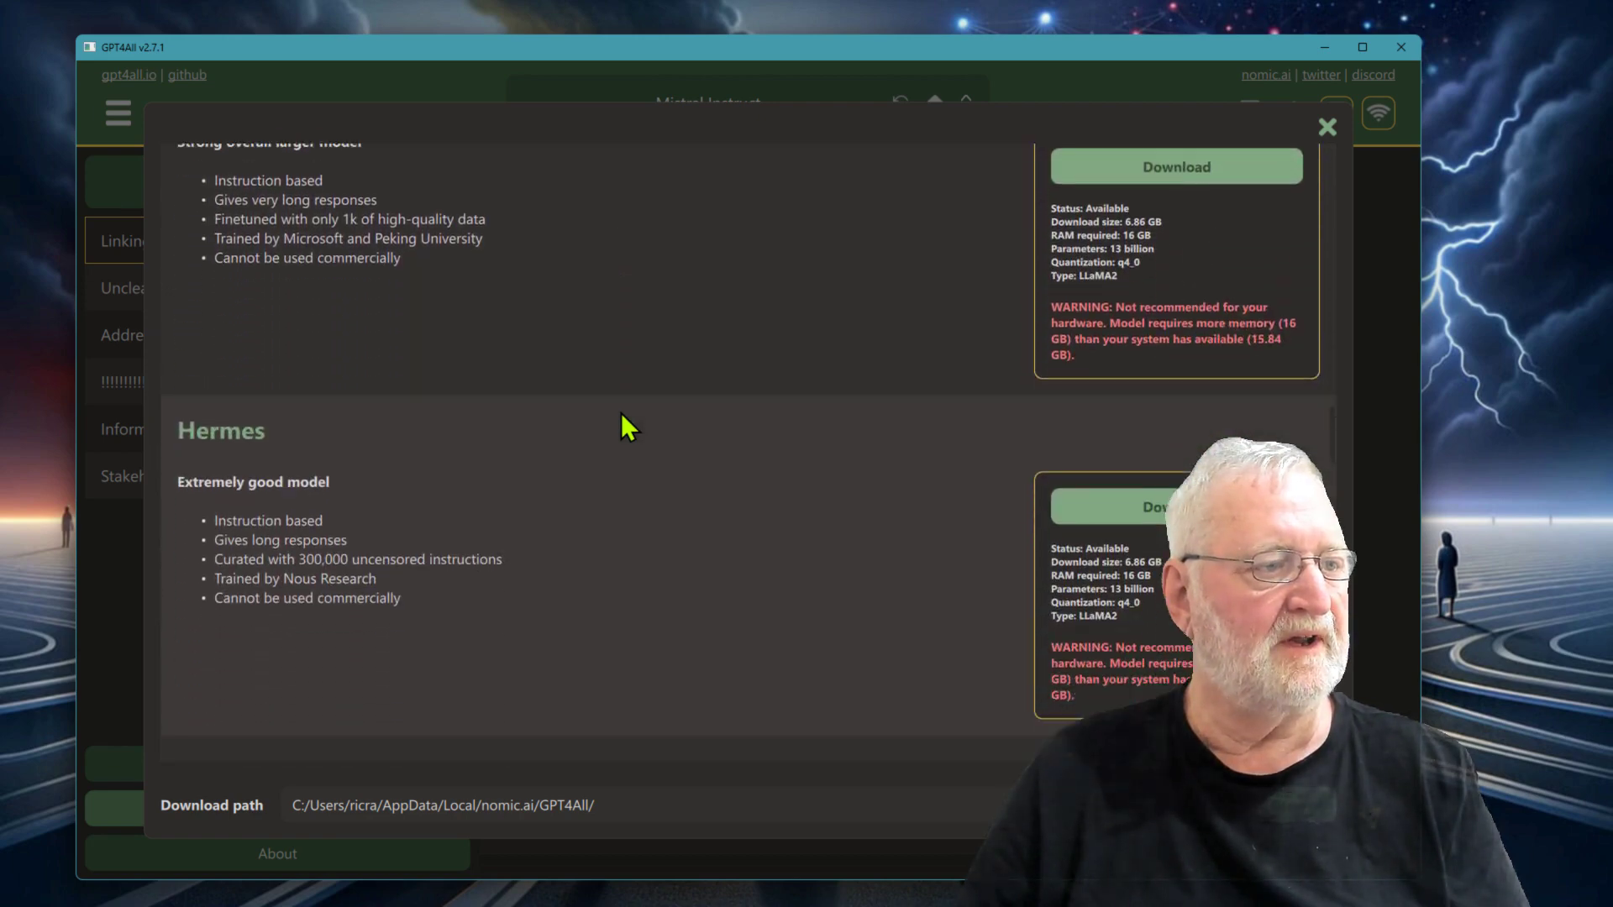
pyautogui.scroll(-5, 621, 413)
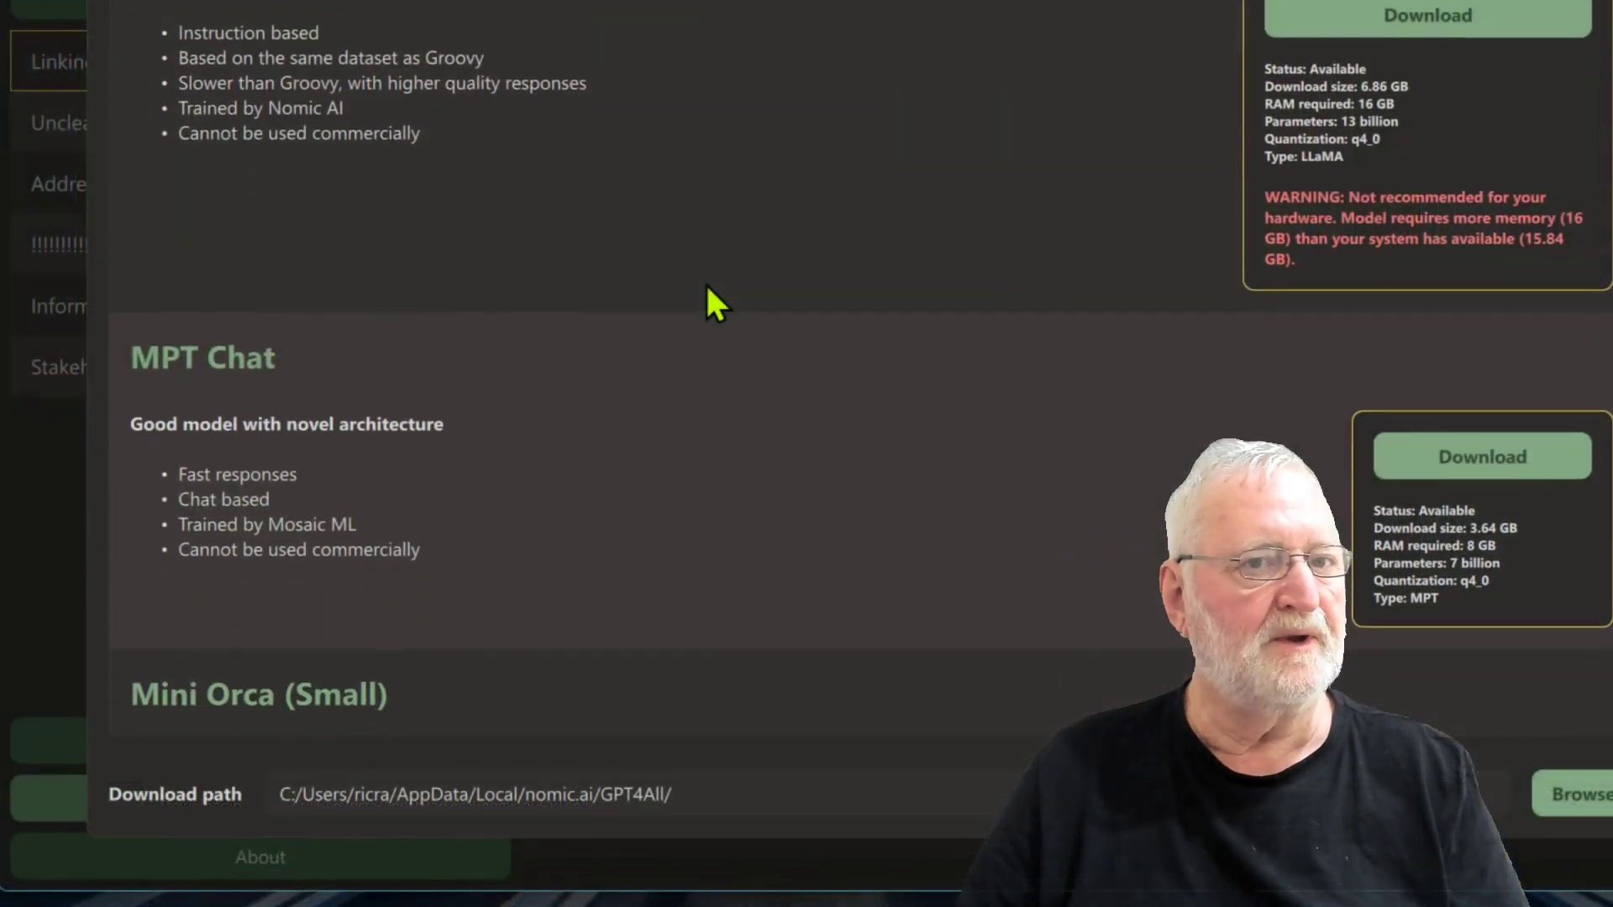
pyautogui.scroll(-8, 706, 288)
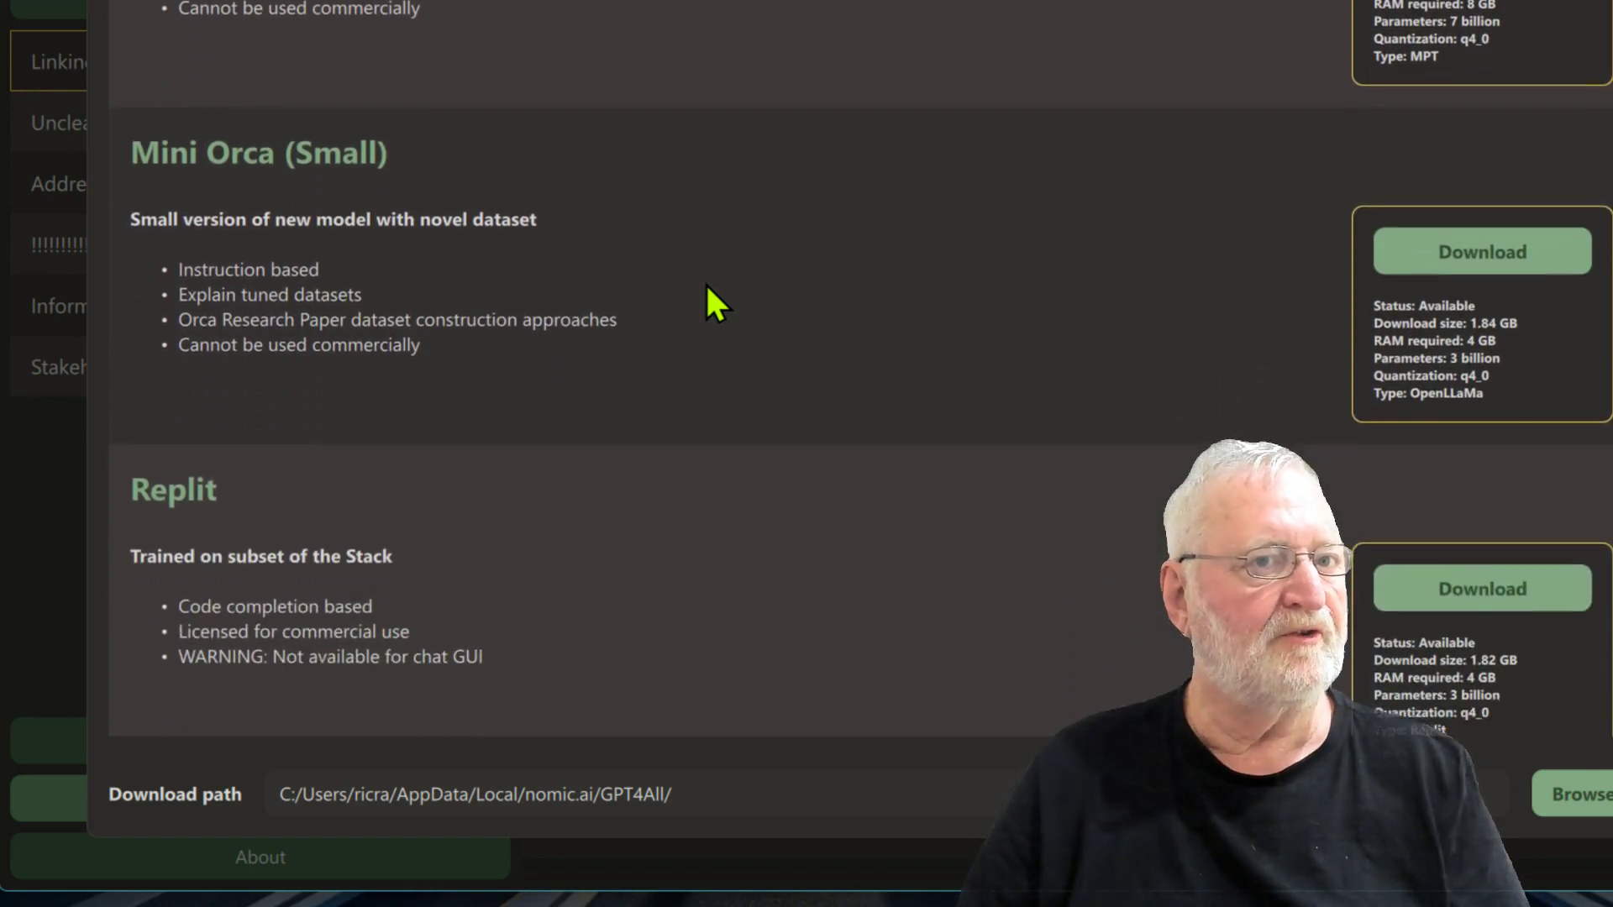
pyautogui.scroll(-15, 706, 288)
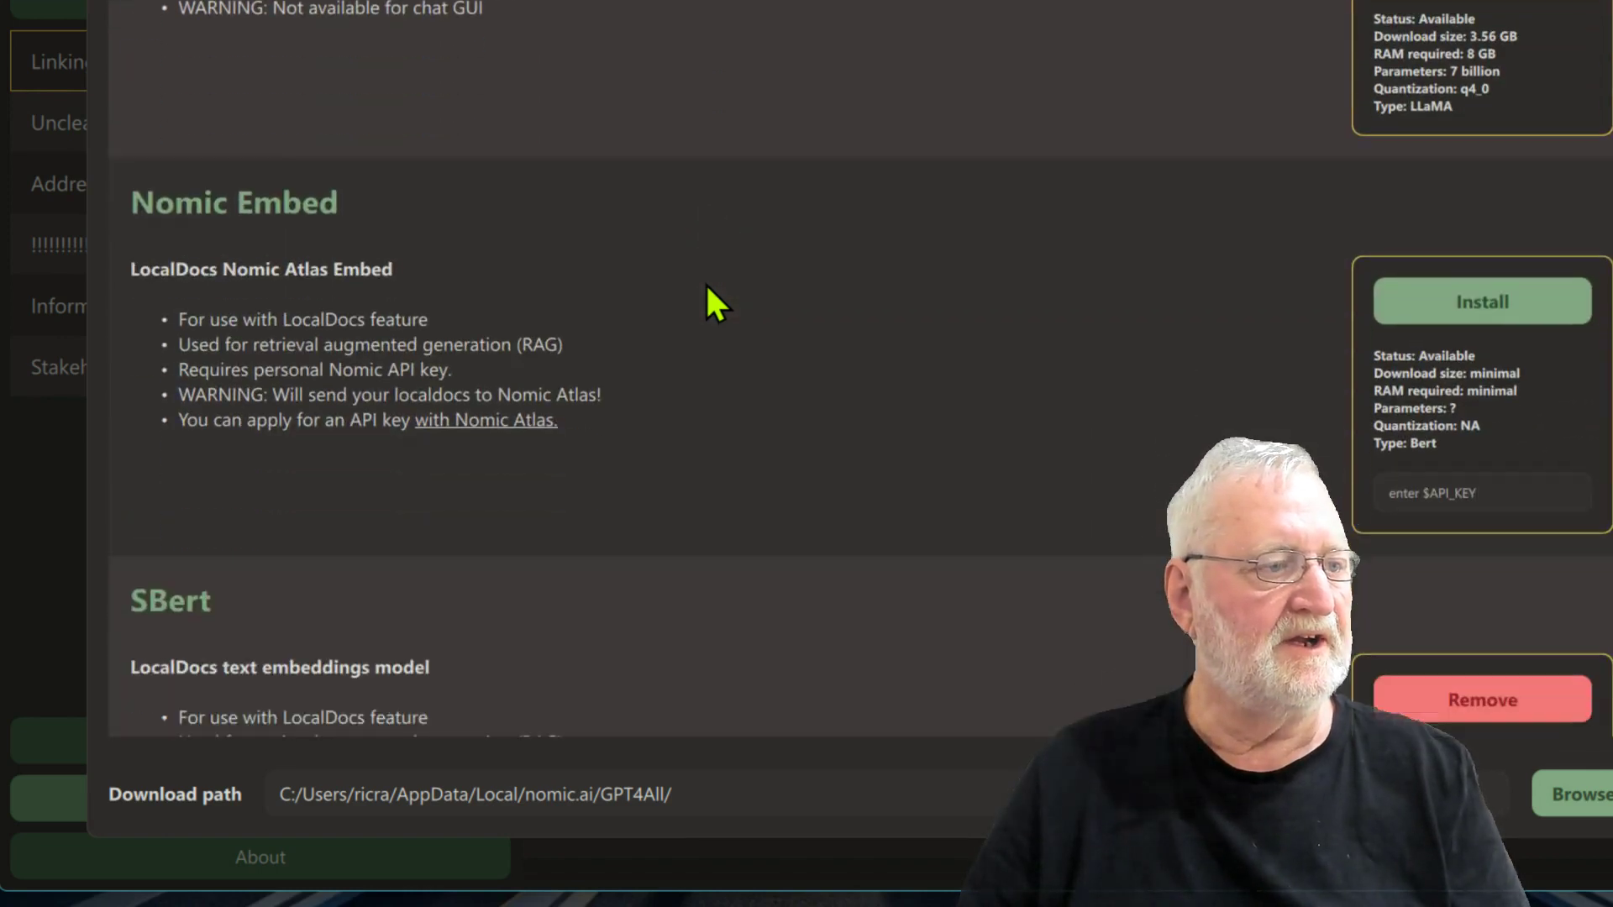
pyautogui.scroll(-1, 800, 458)
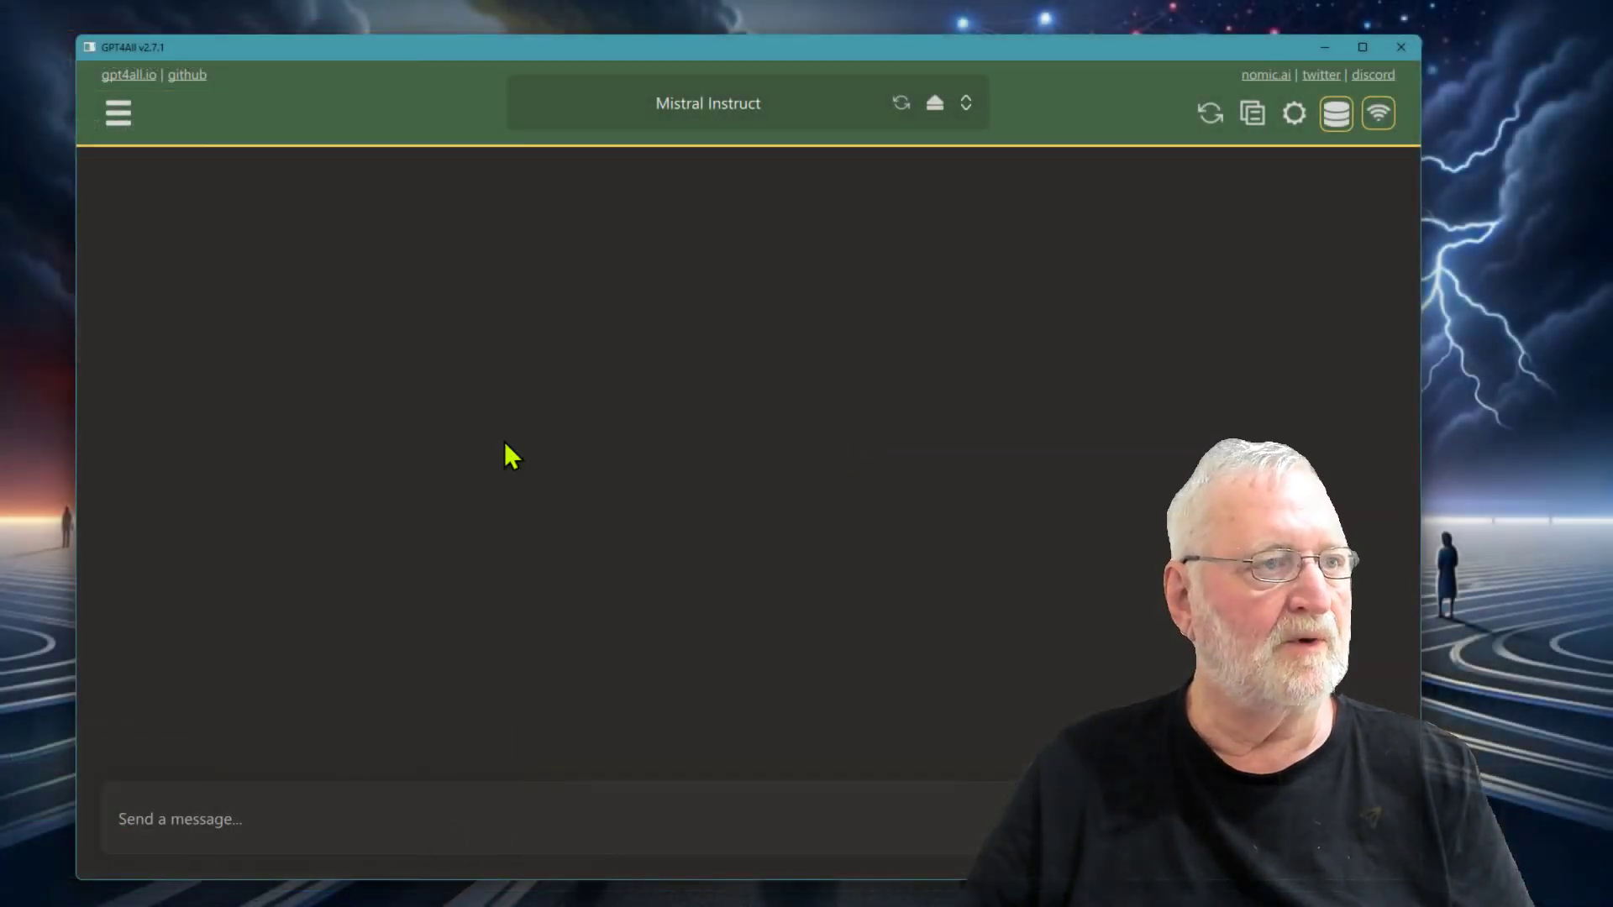
# Step: Check the installed models in the chat's model selector and in the Model/Character settings
pyautogui.click(799, 103)
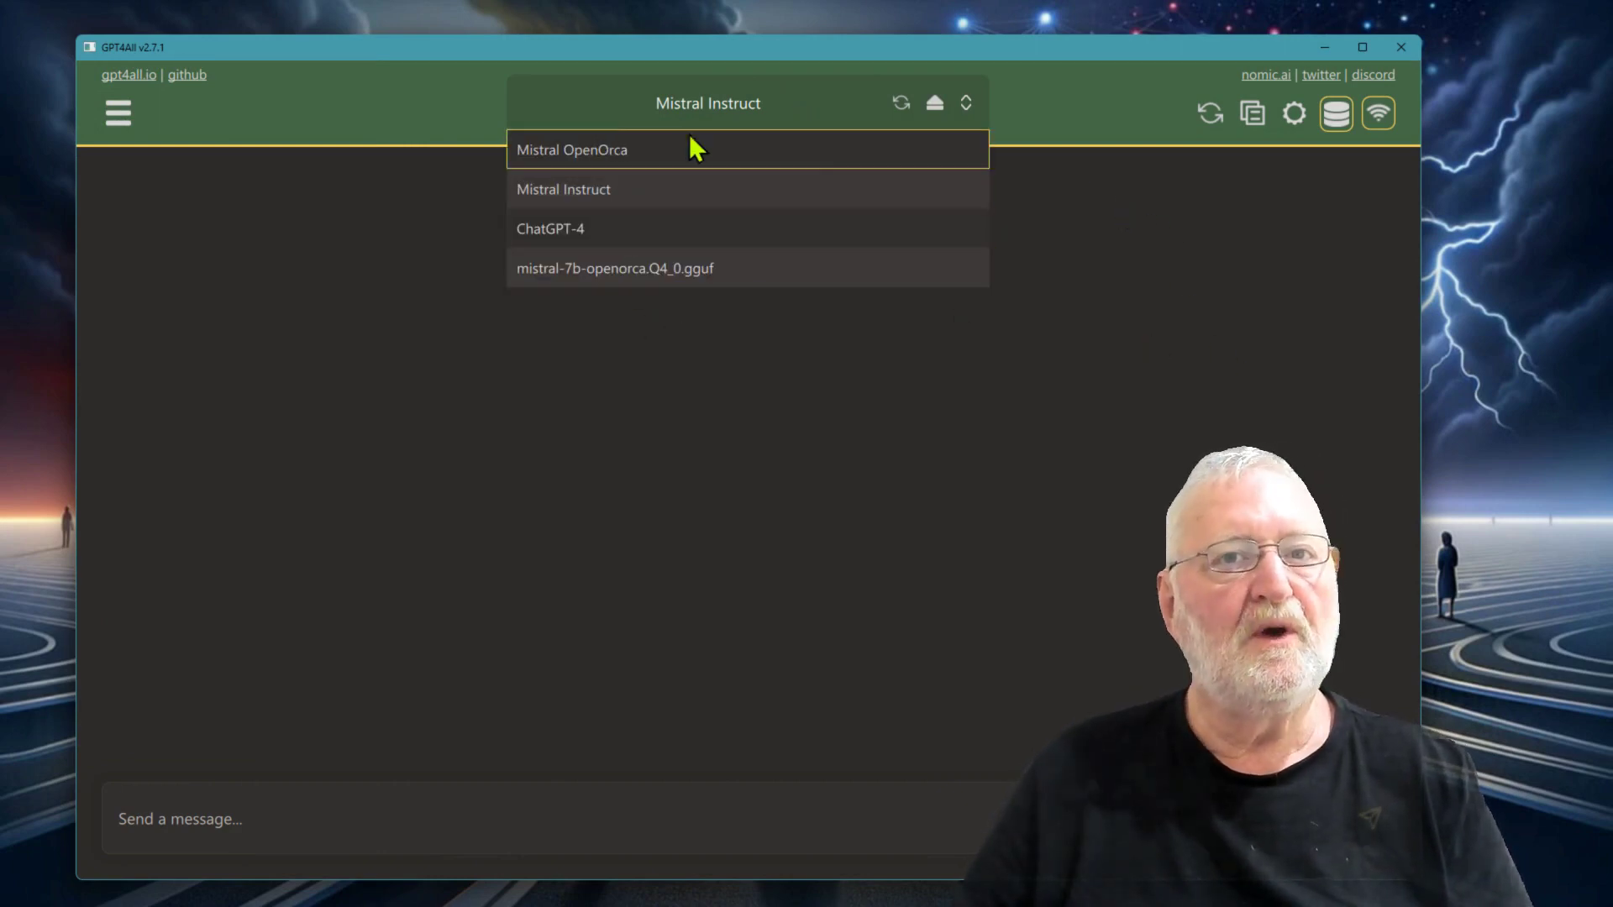
pyautogui.click(1054, 110)
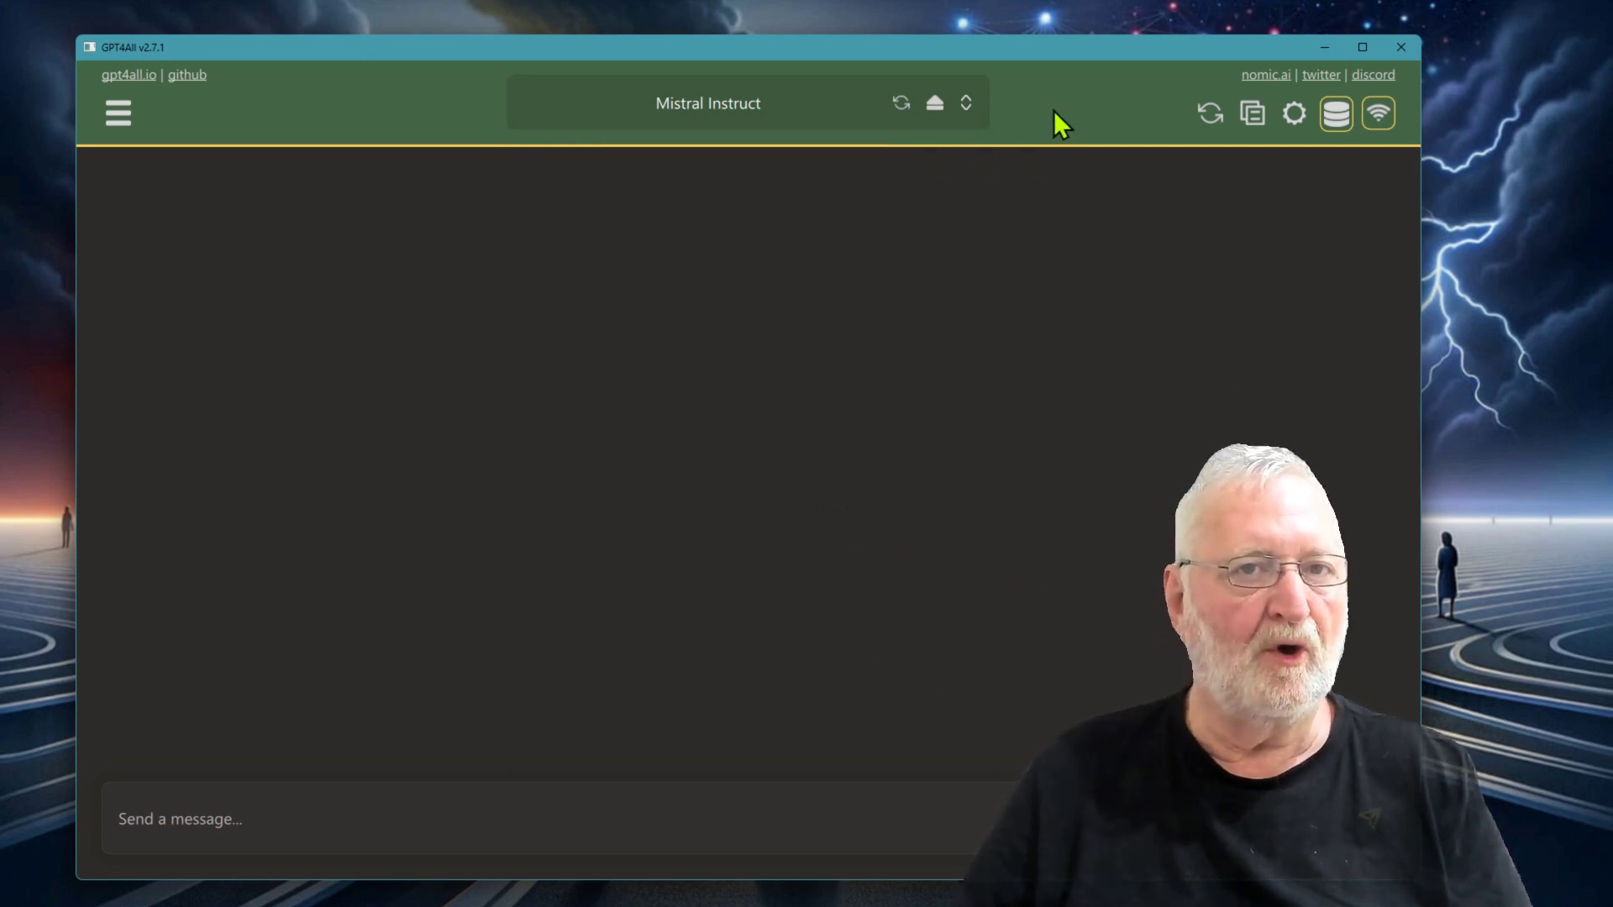
pyautogui.click(1294, 116)
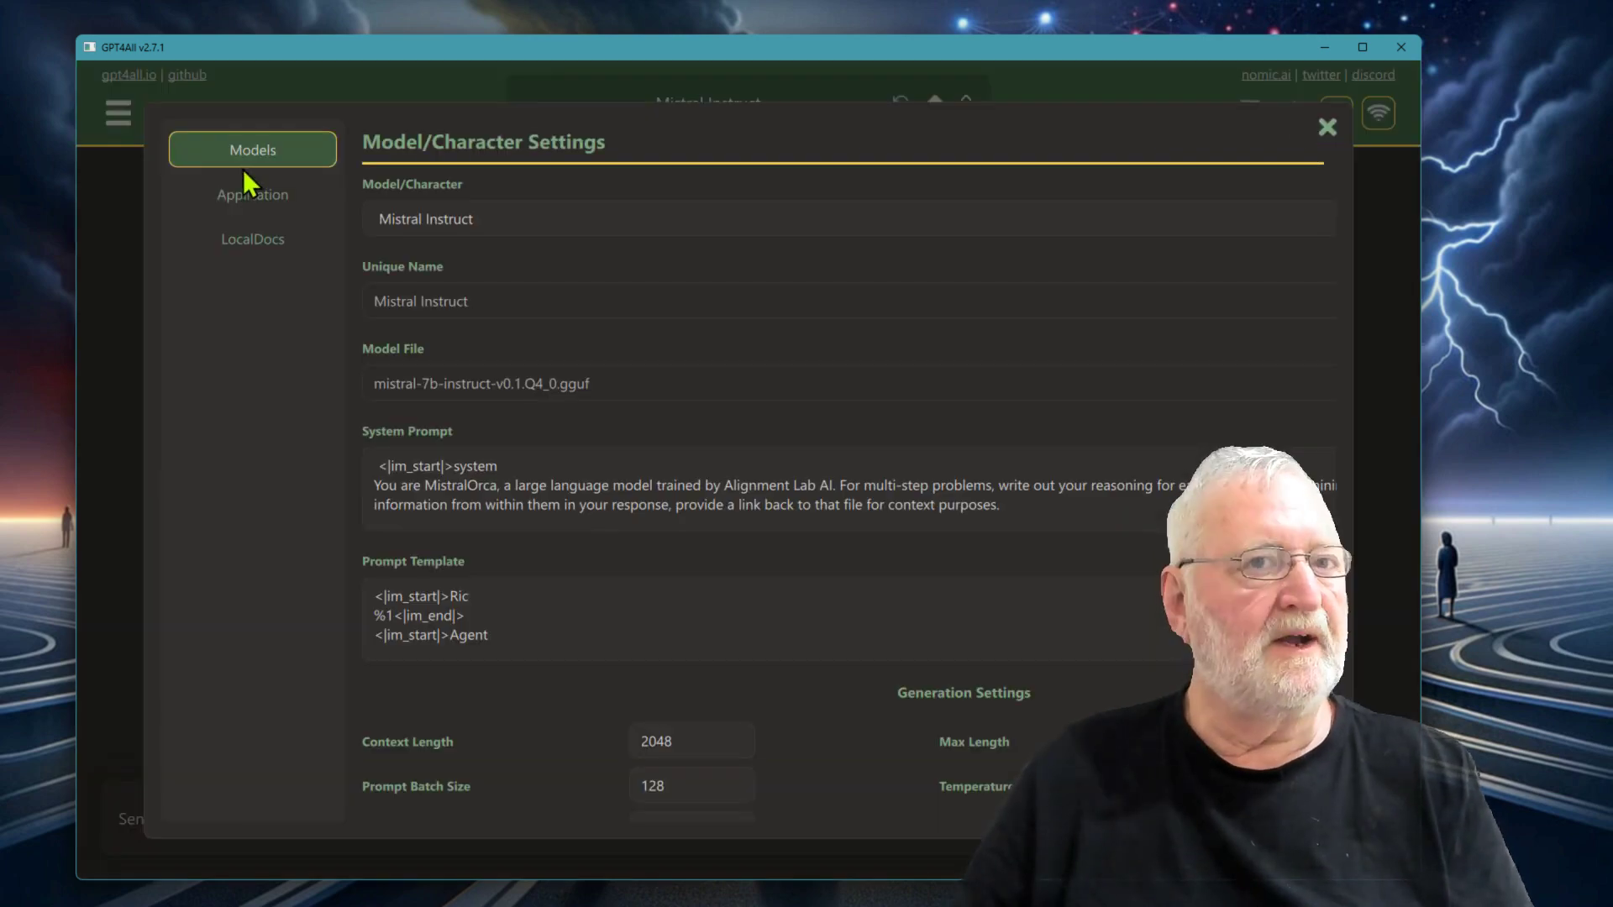
pyautogui.click(527, 218)
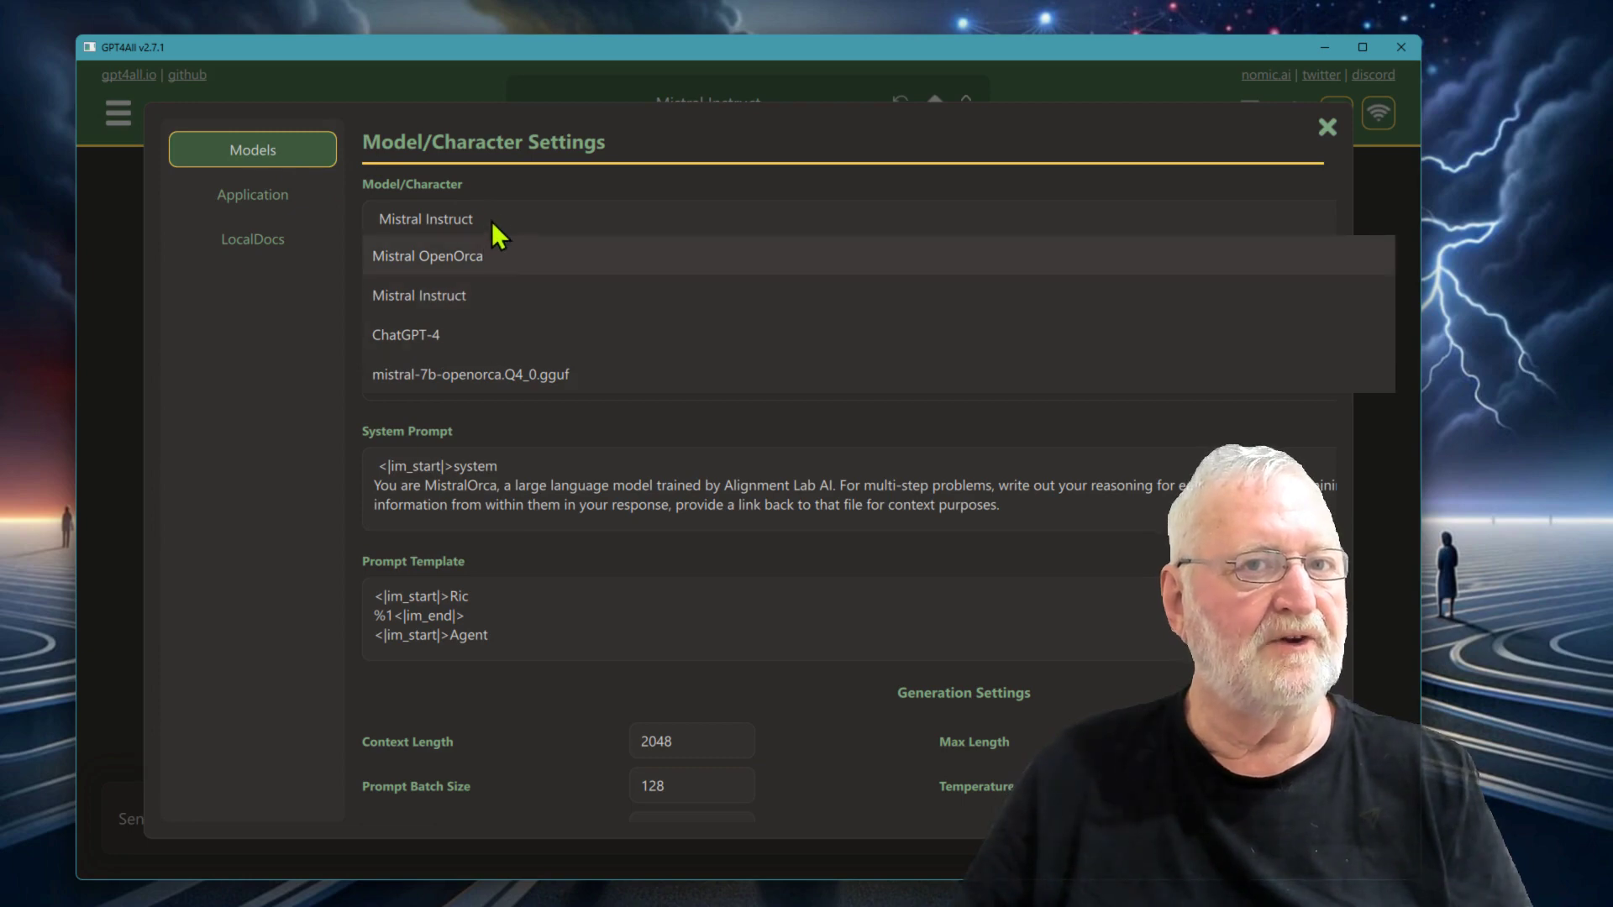
pyautogui.click(492, 220)
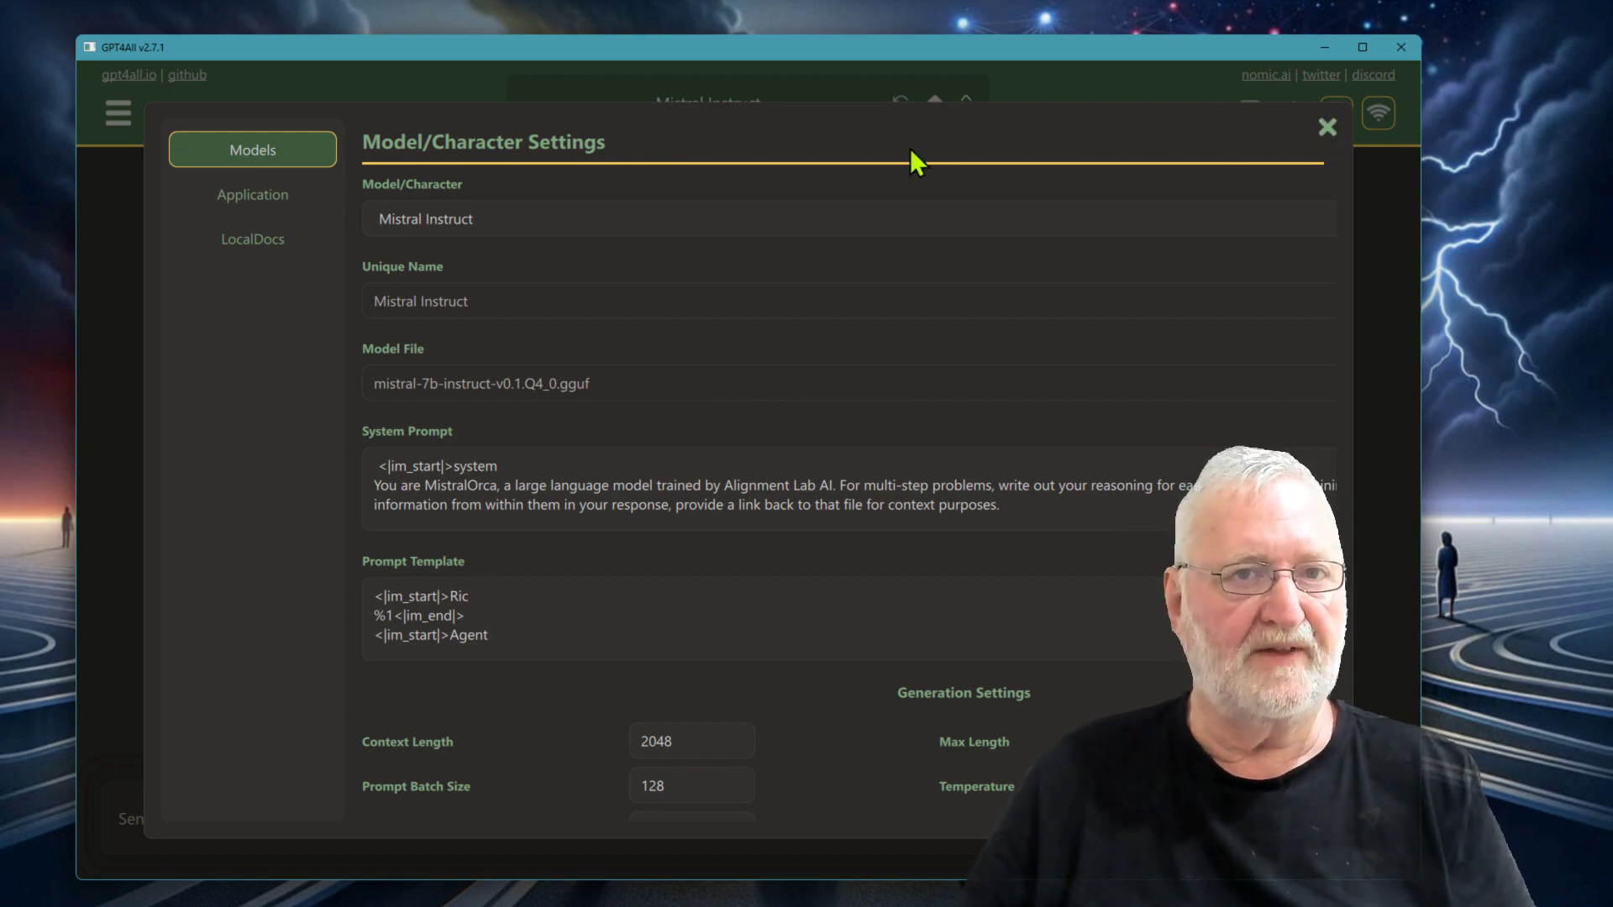
# Step: Review the general application settings and the LocalDocs collections, opening the folder chooser and dismissing it without a selection
pyautogui.click(225, 200)
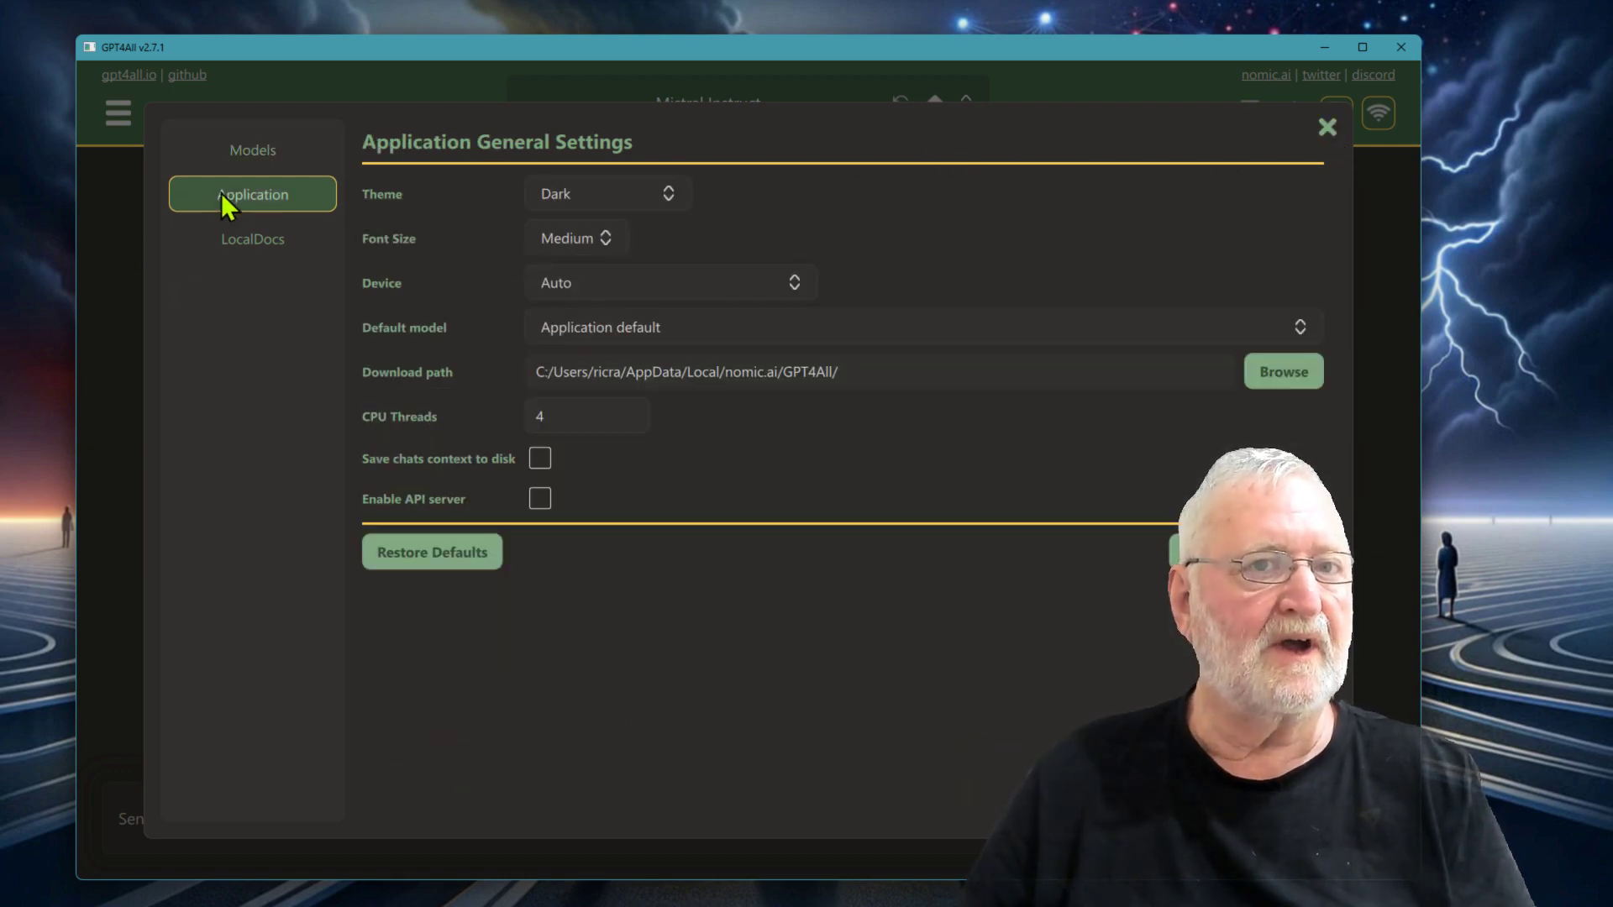
pyautogui.click(241, 242)
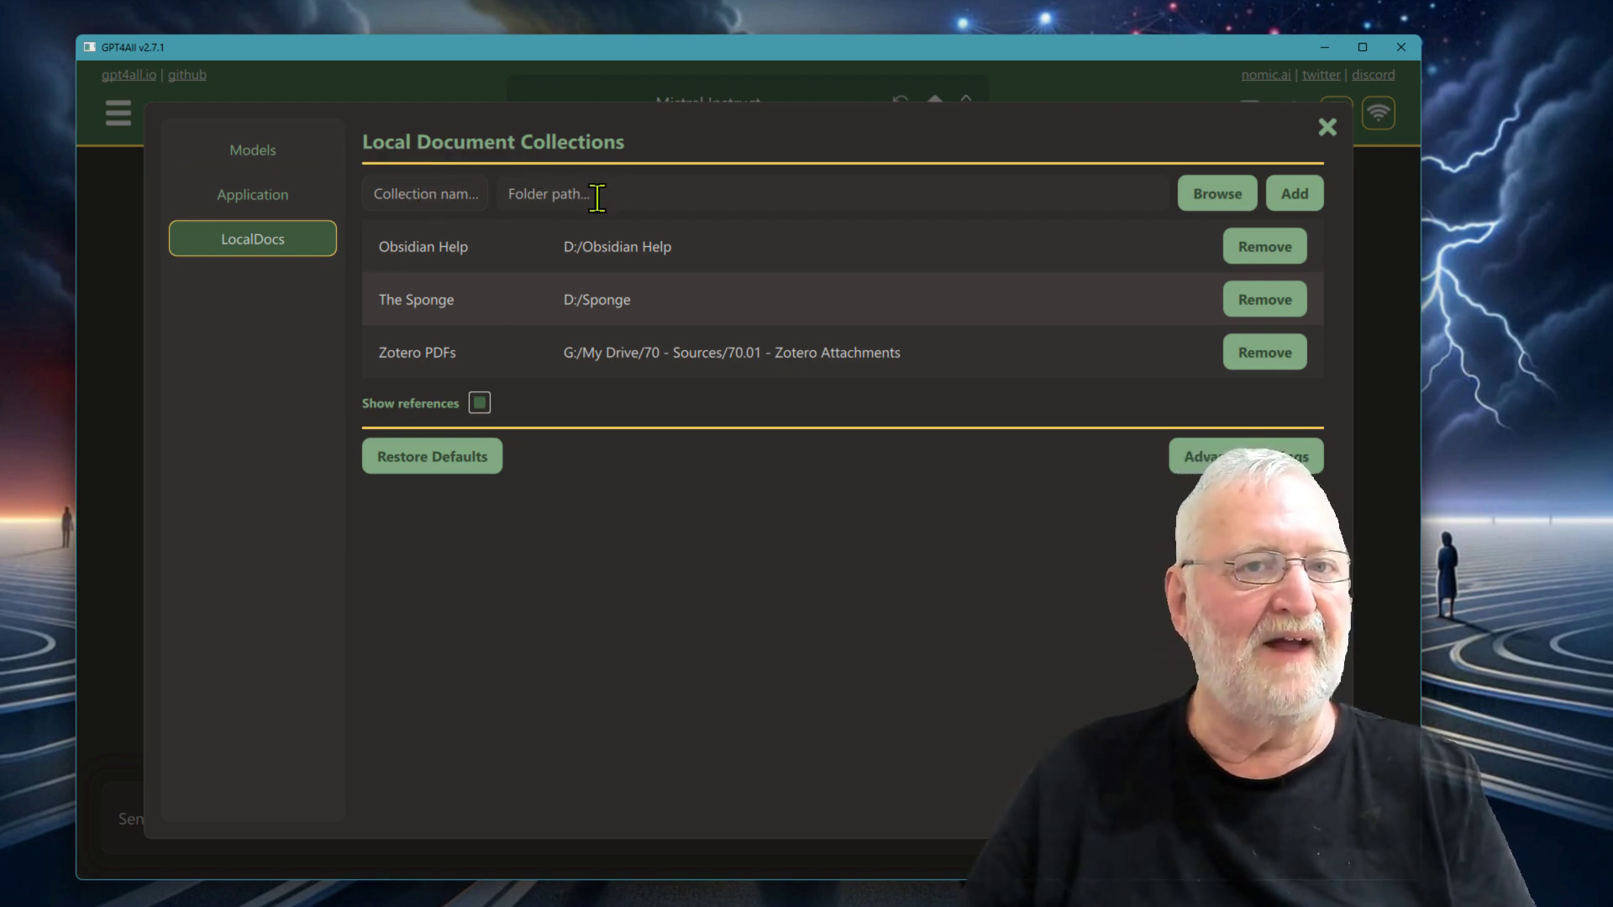
pyautogui.click(1233, 201)
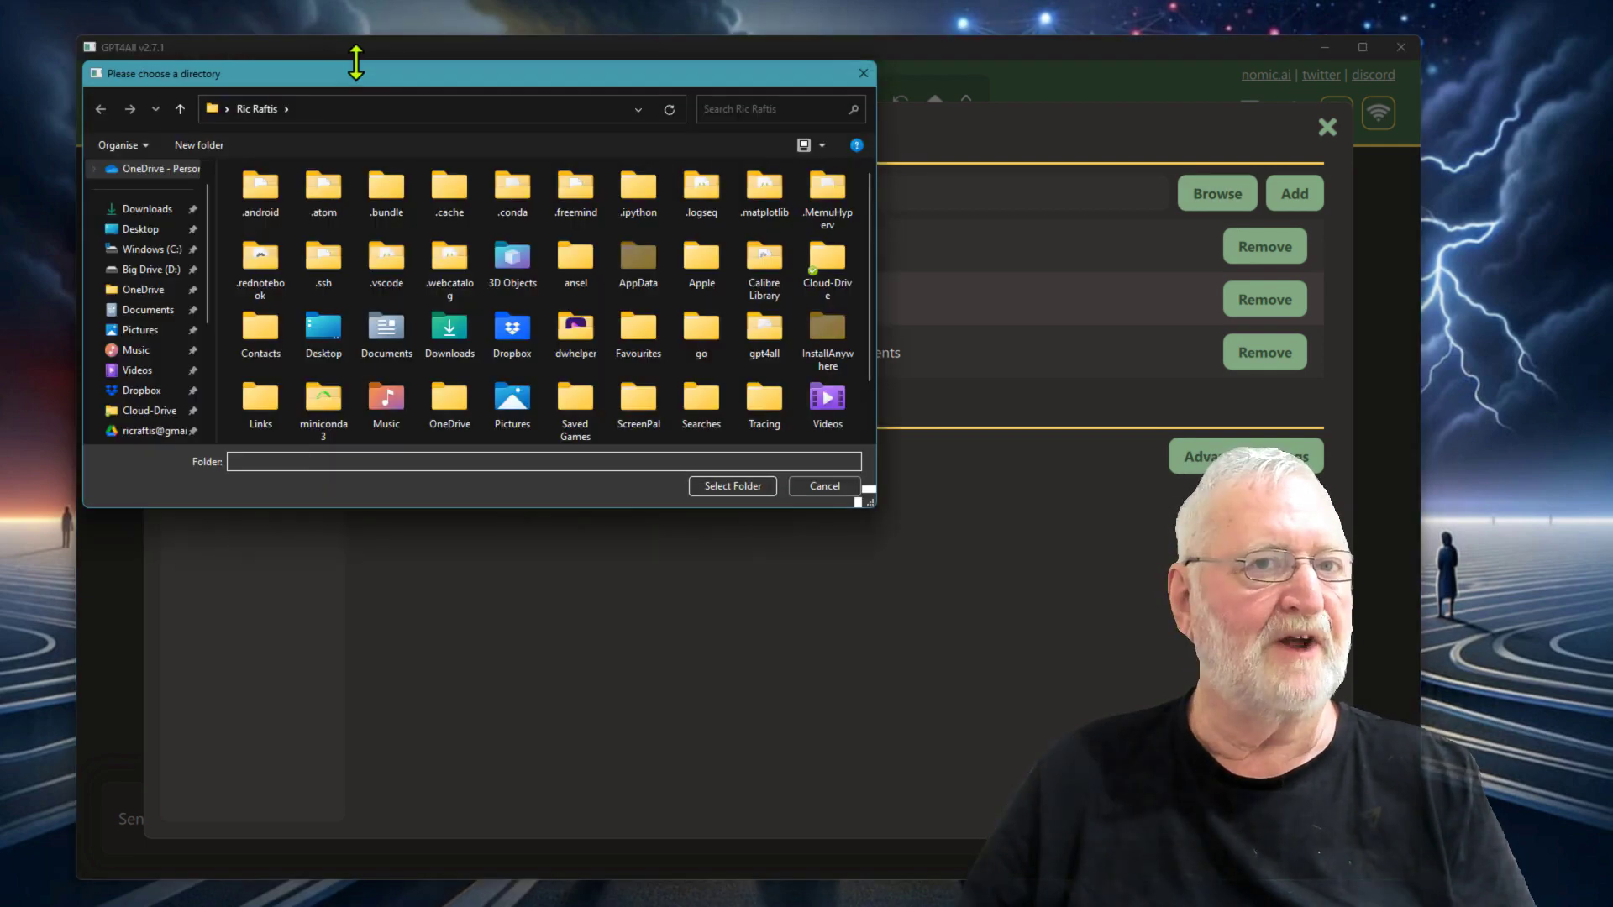
pyautogui.click(863, 73)
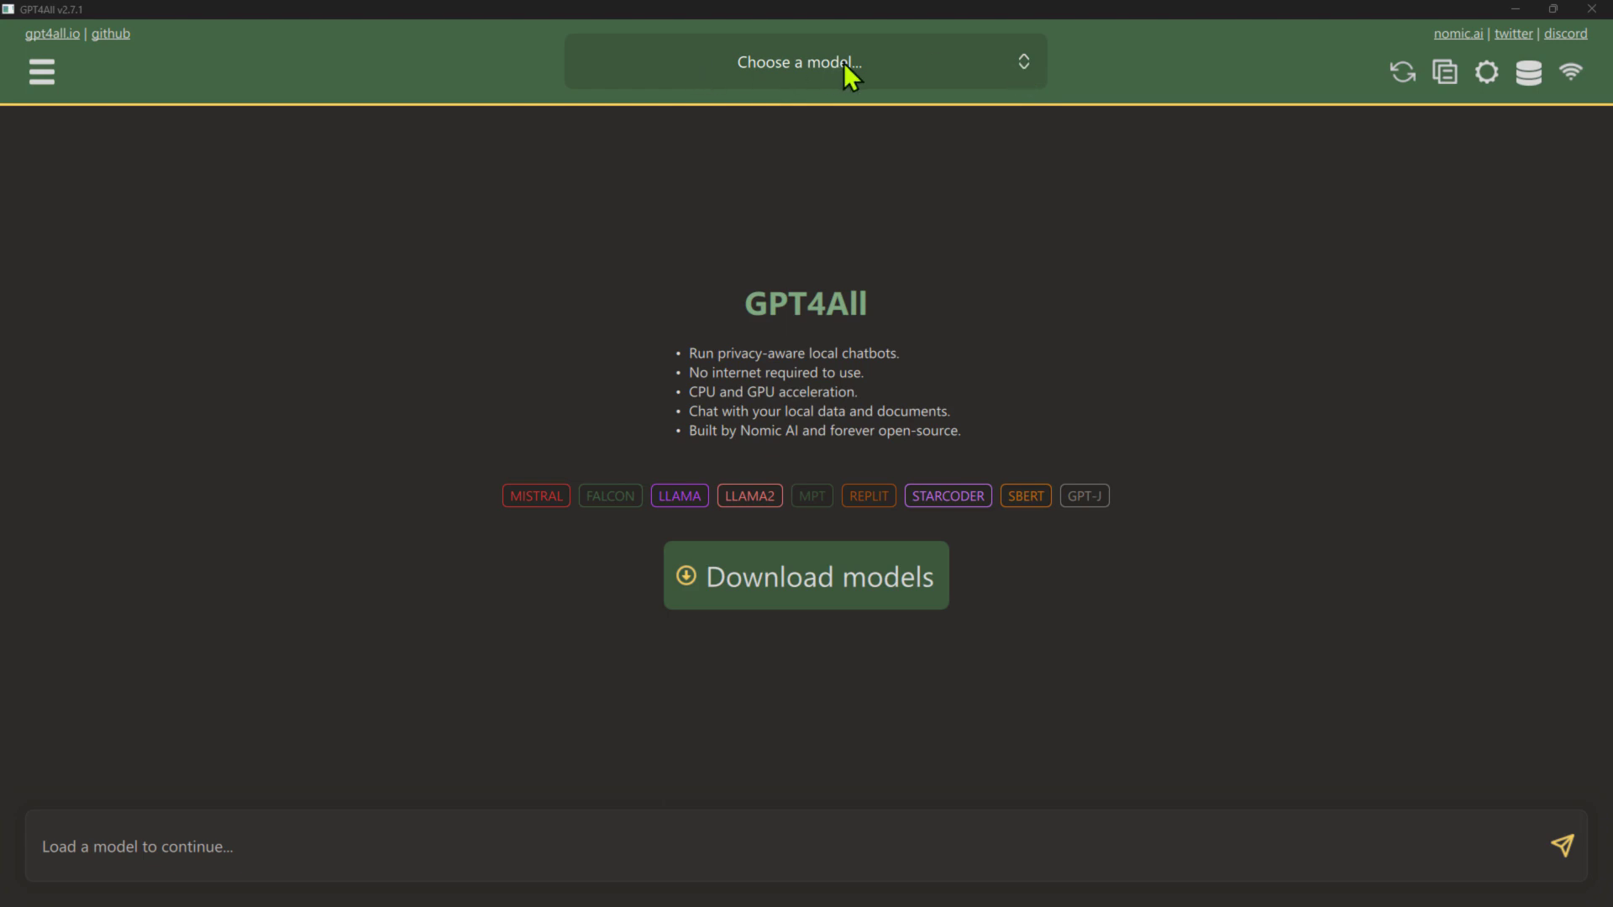
# Step: Load the Mistral Instruct model for the chat
pyautogui.click(1021, 63)
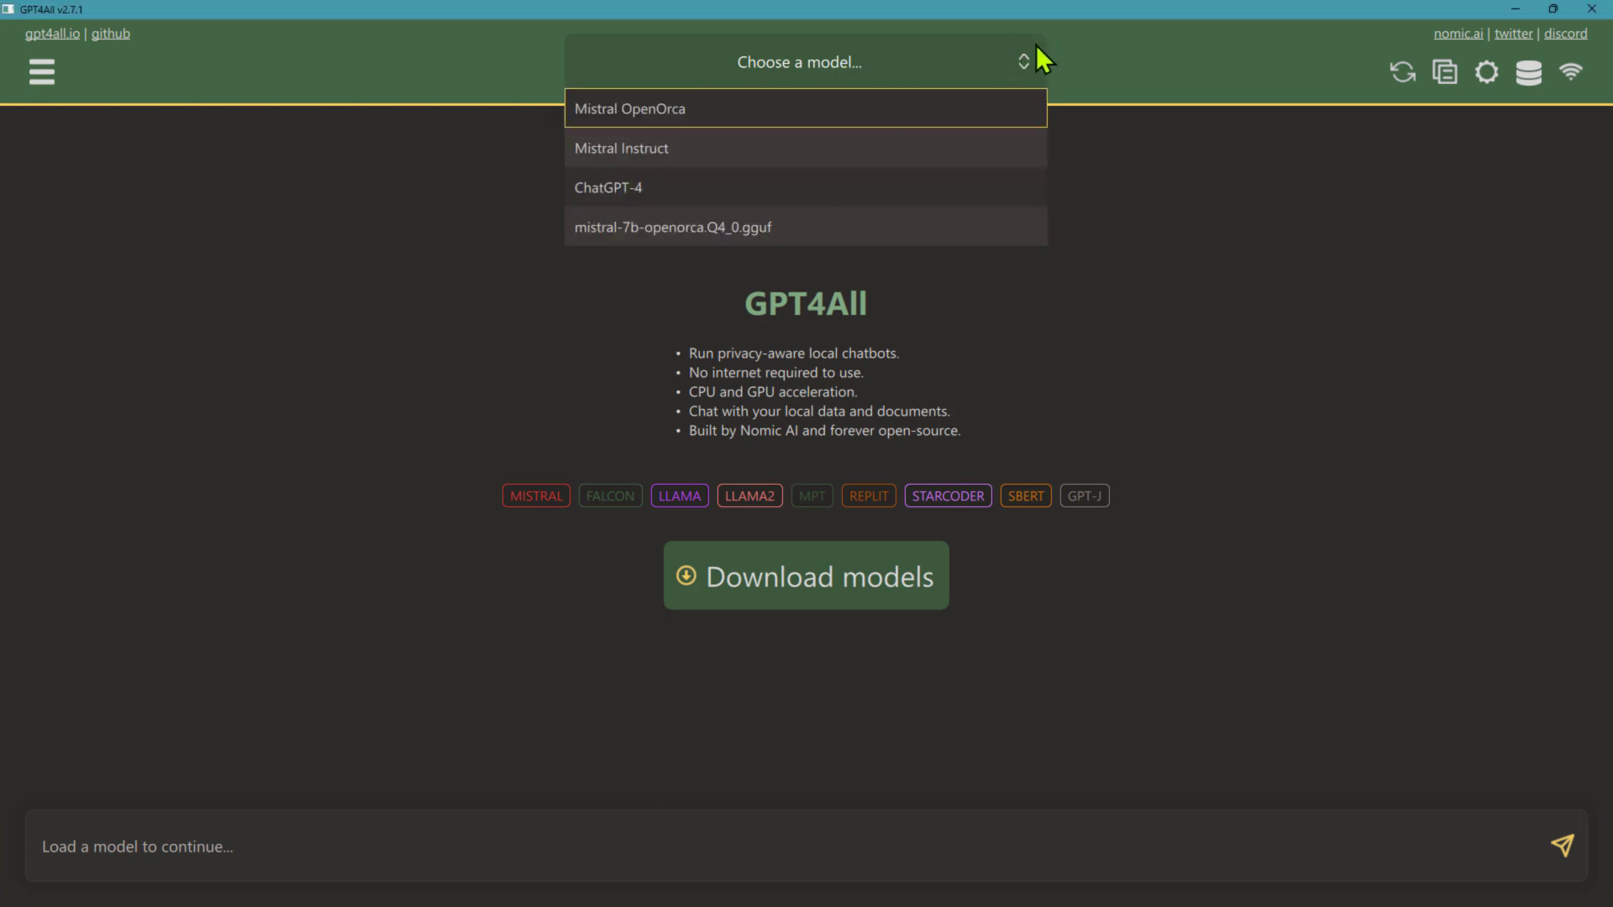
pyautogui.click(651, 151)
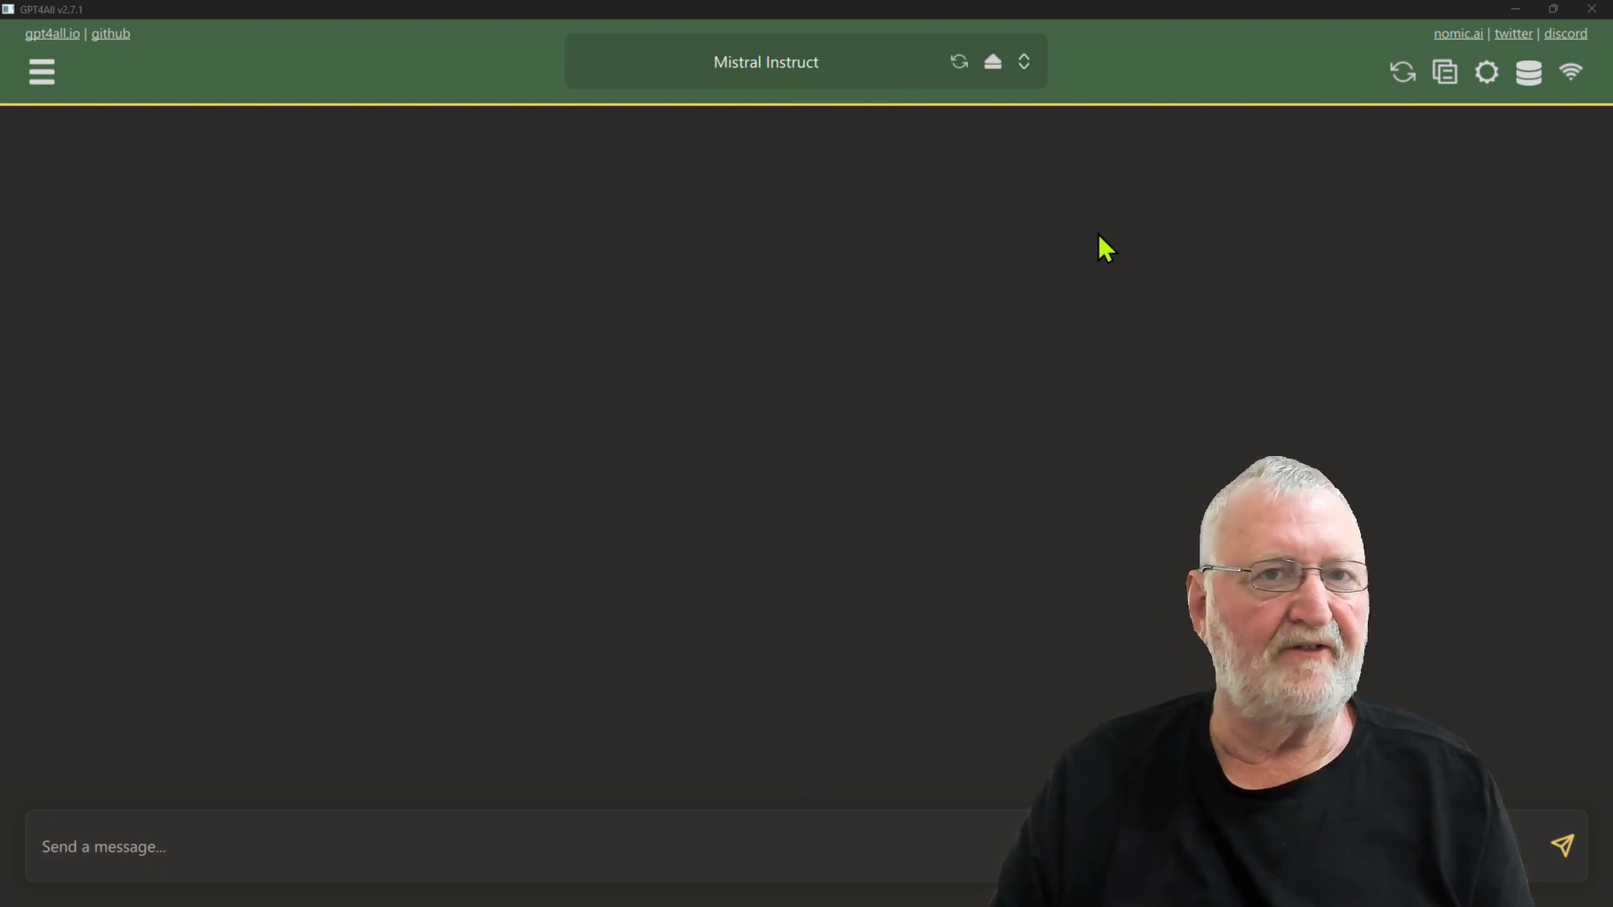
# Step: Enable the Obsidian Help collection as the chat's local documents and close the Local Documents dialog
pyautogui.click(1531, 77)
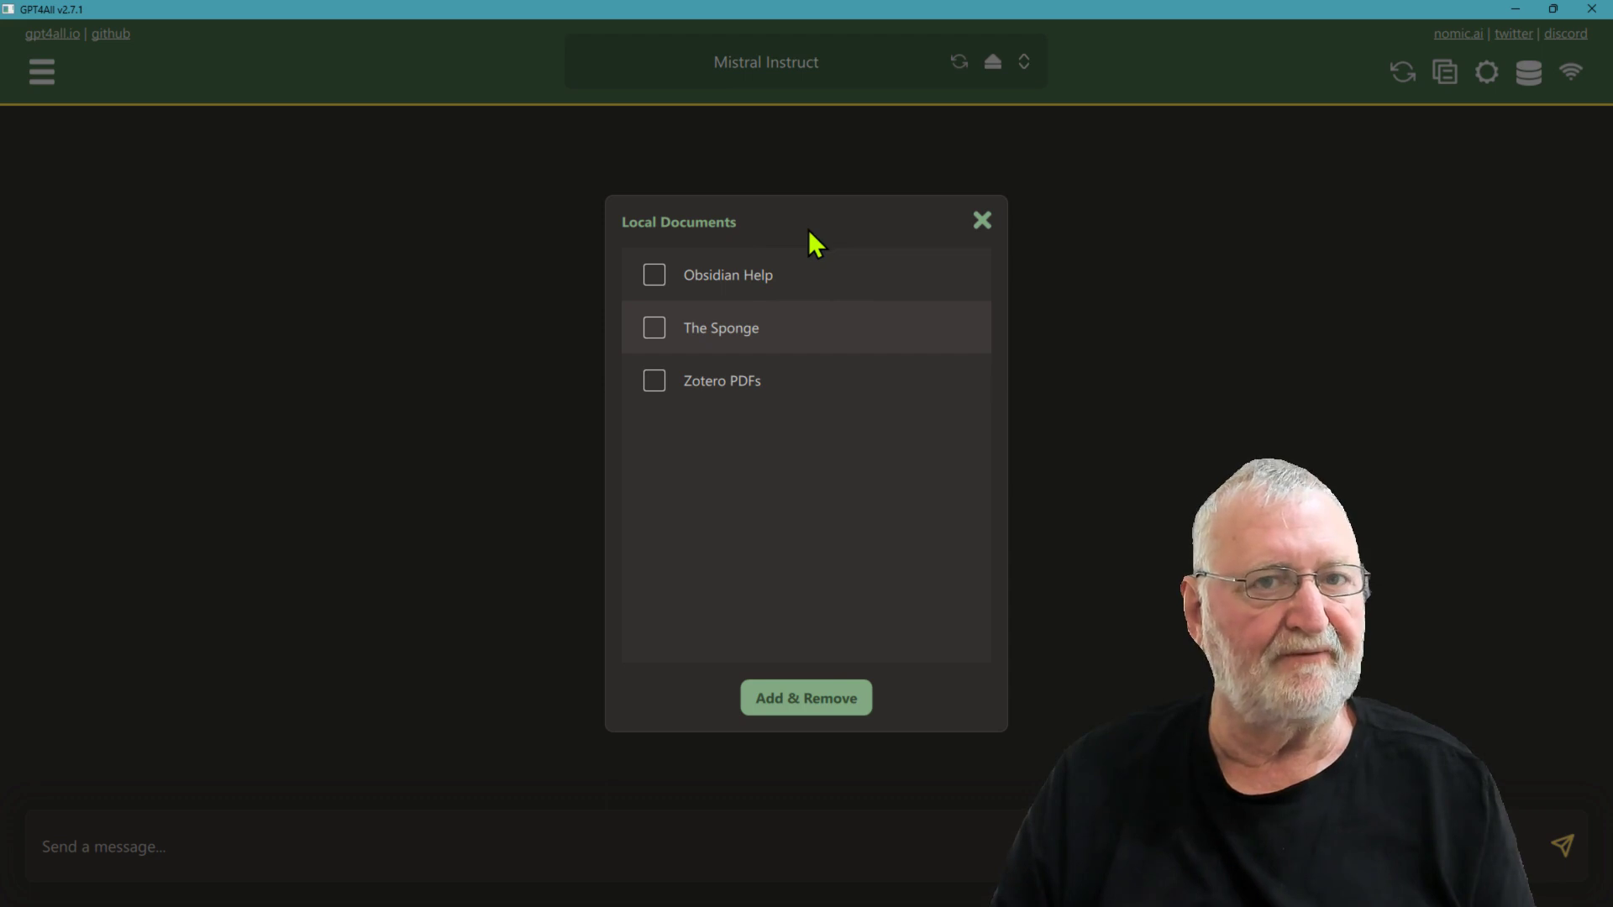
pyautogui.click(654, 278)
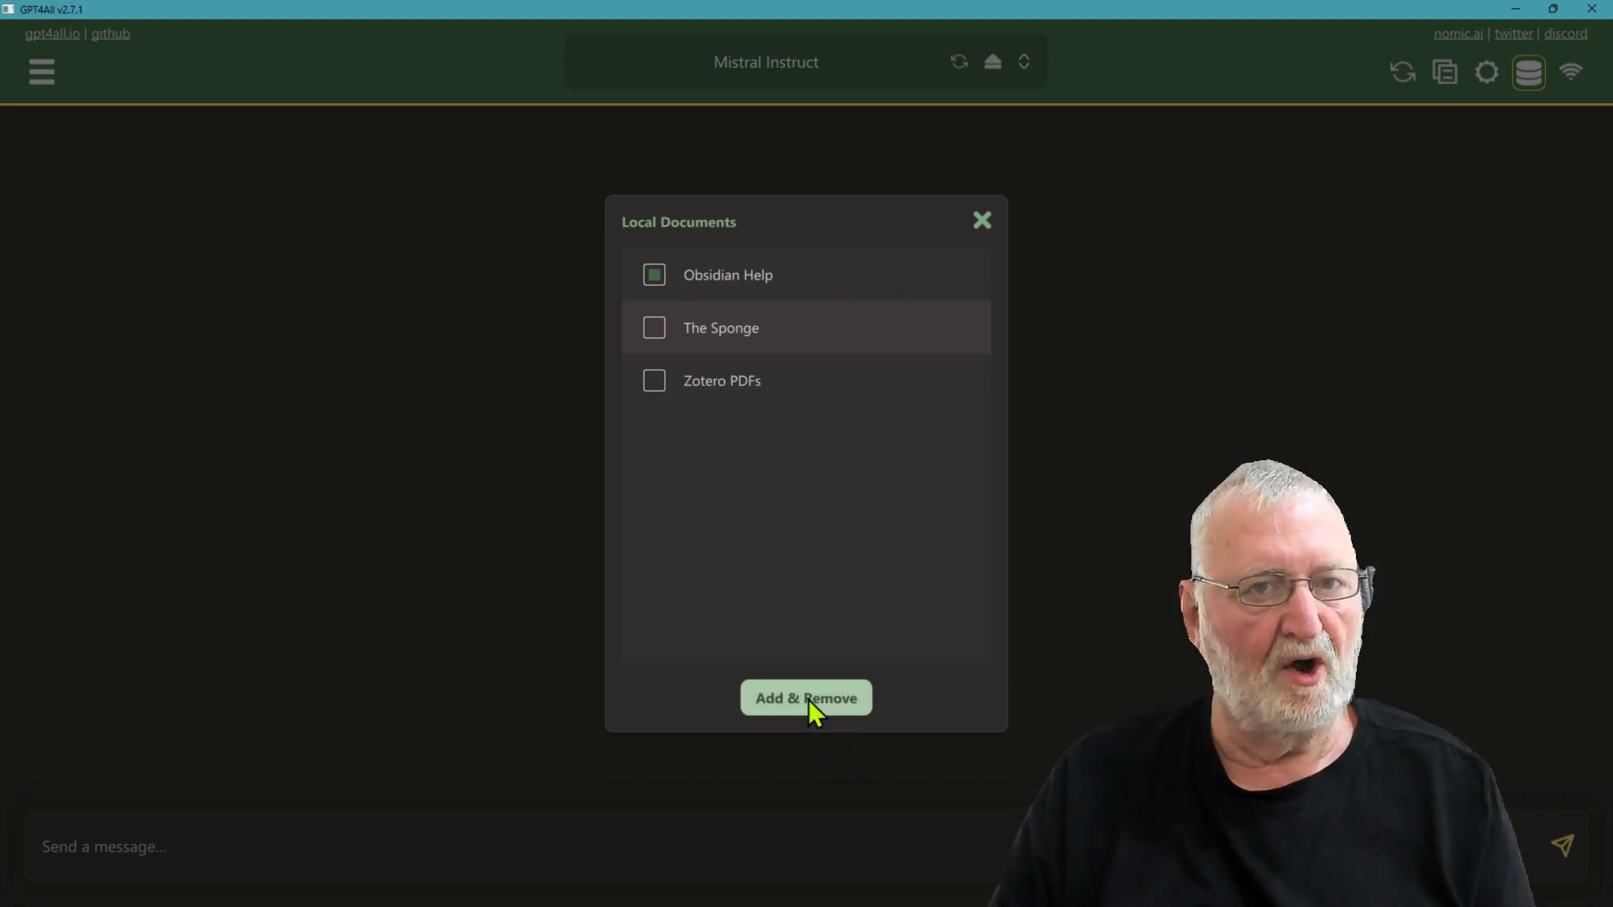
pyautogui.click(981, 221)
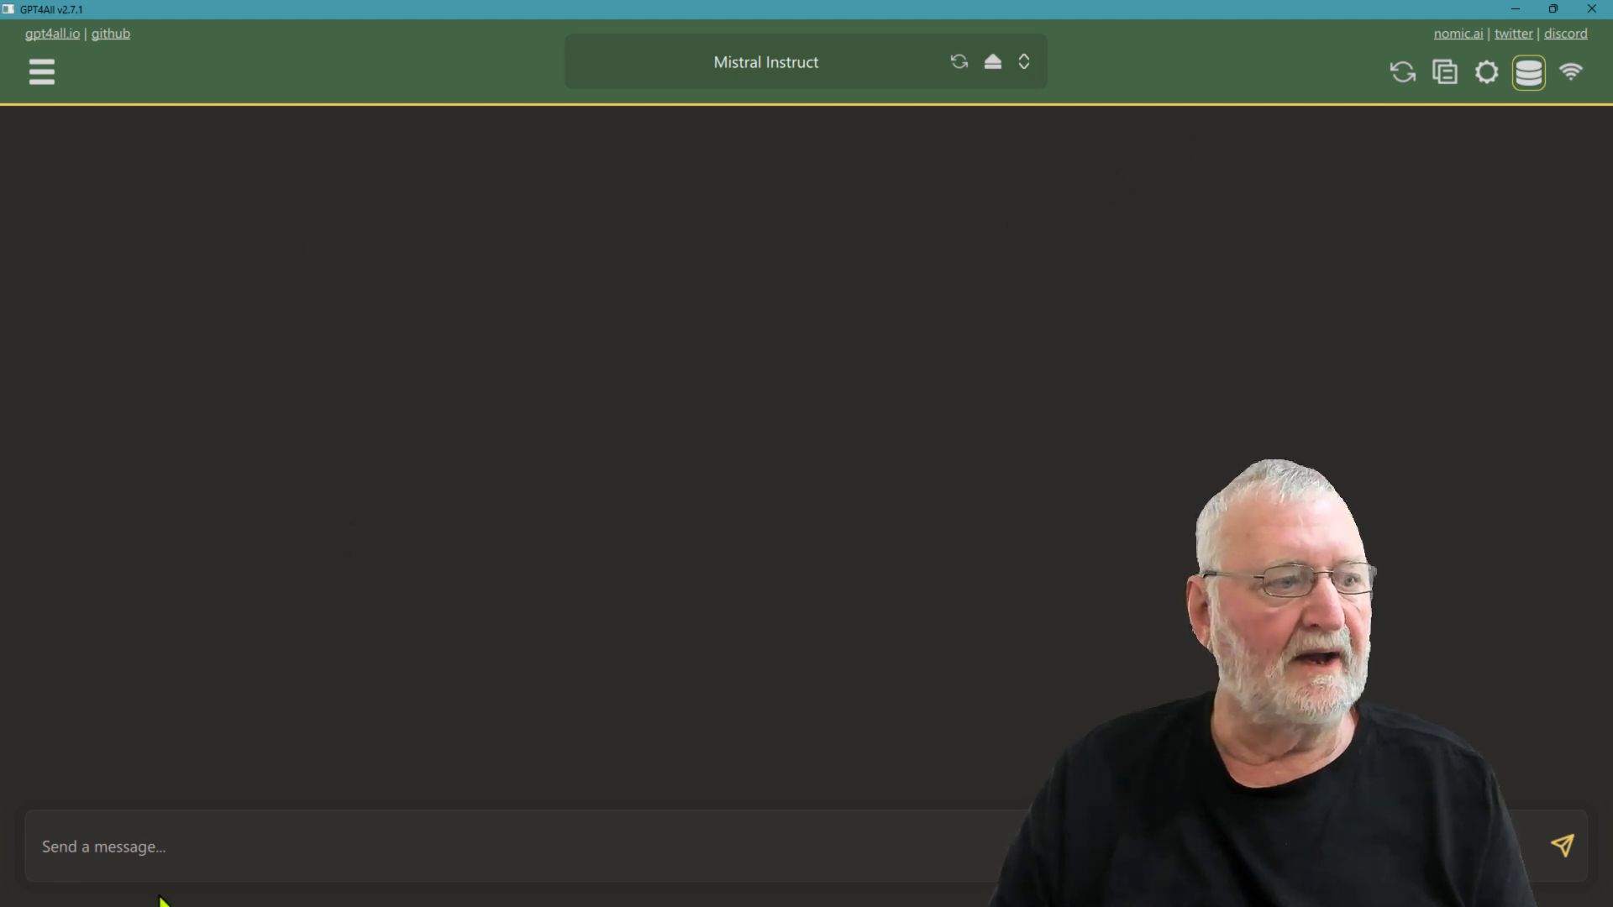
# Step: Ask the model "How do I obtain community plugins for Obsidian?" and check the context excerpts of both cited sources
pyautogui.click(176, 846)
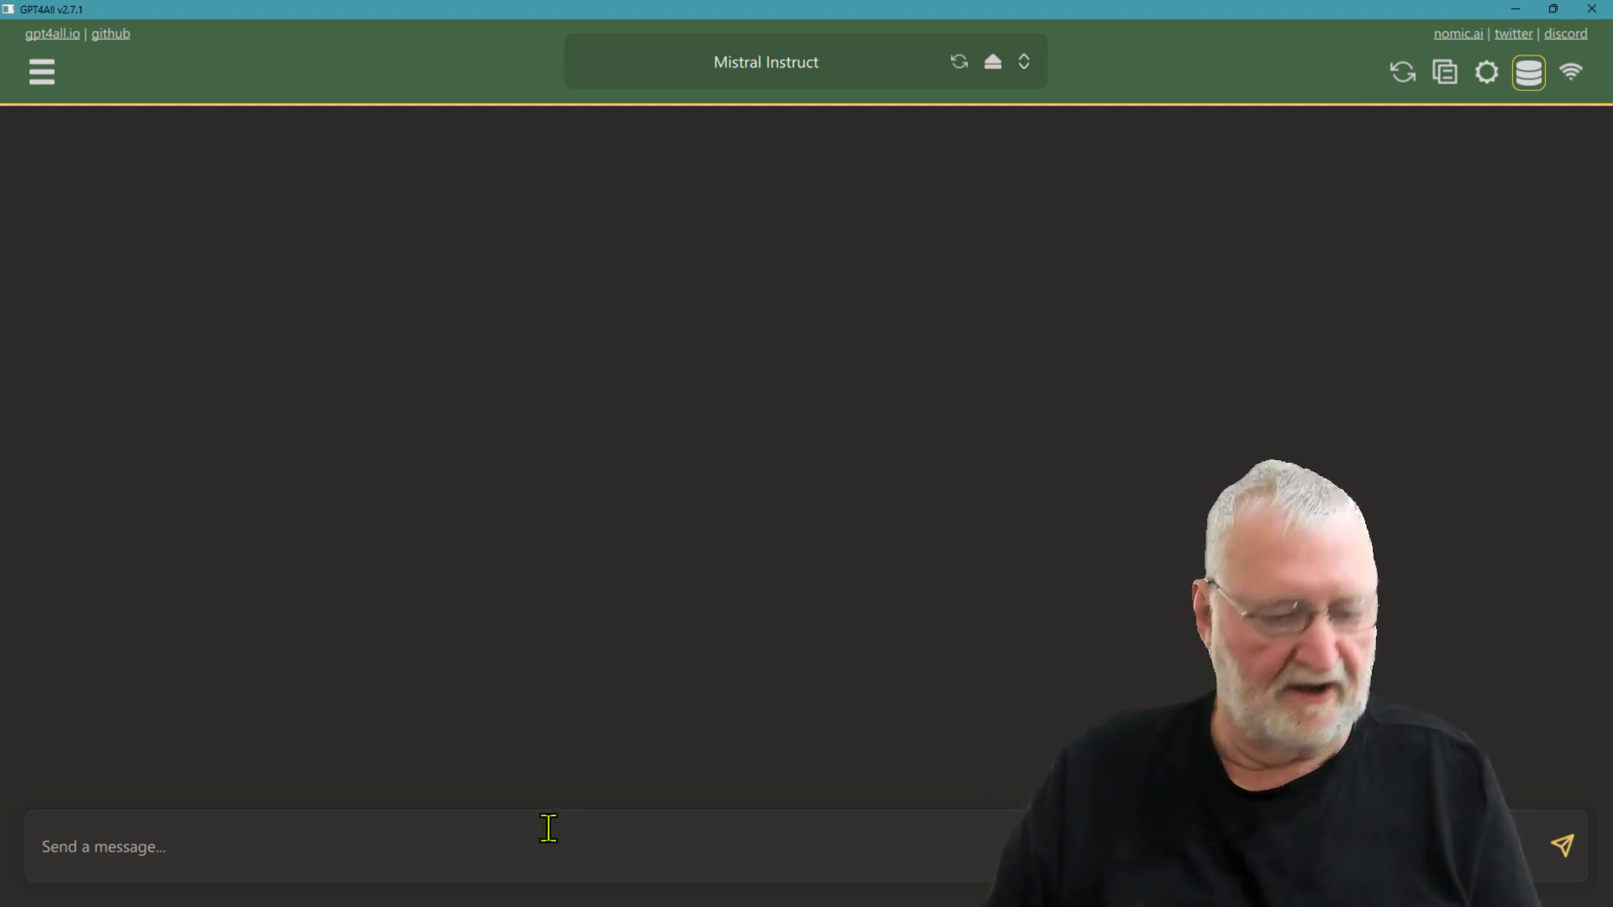
pyautogui.write('How do I obtain community plugins for O')
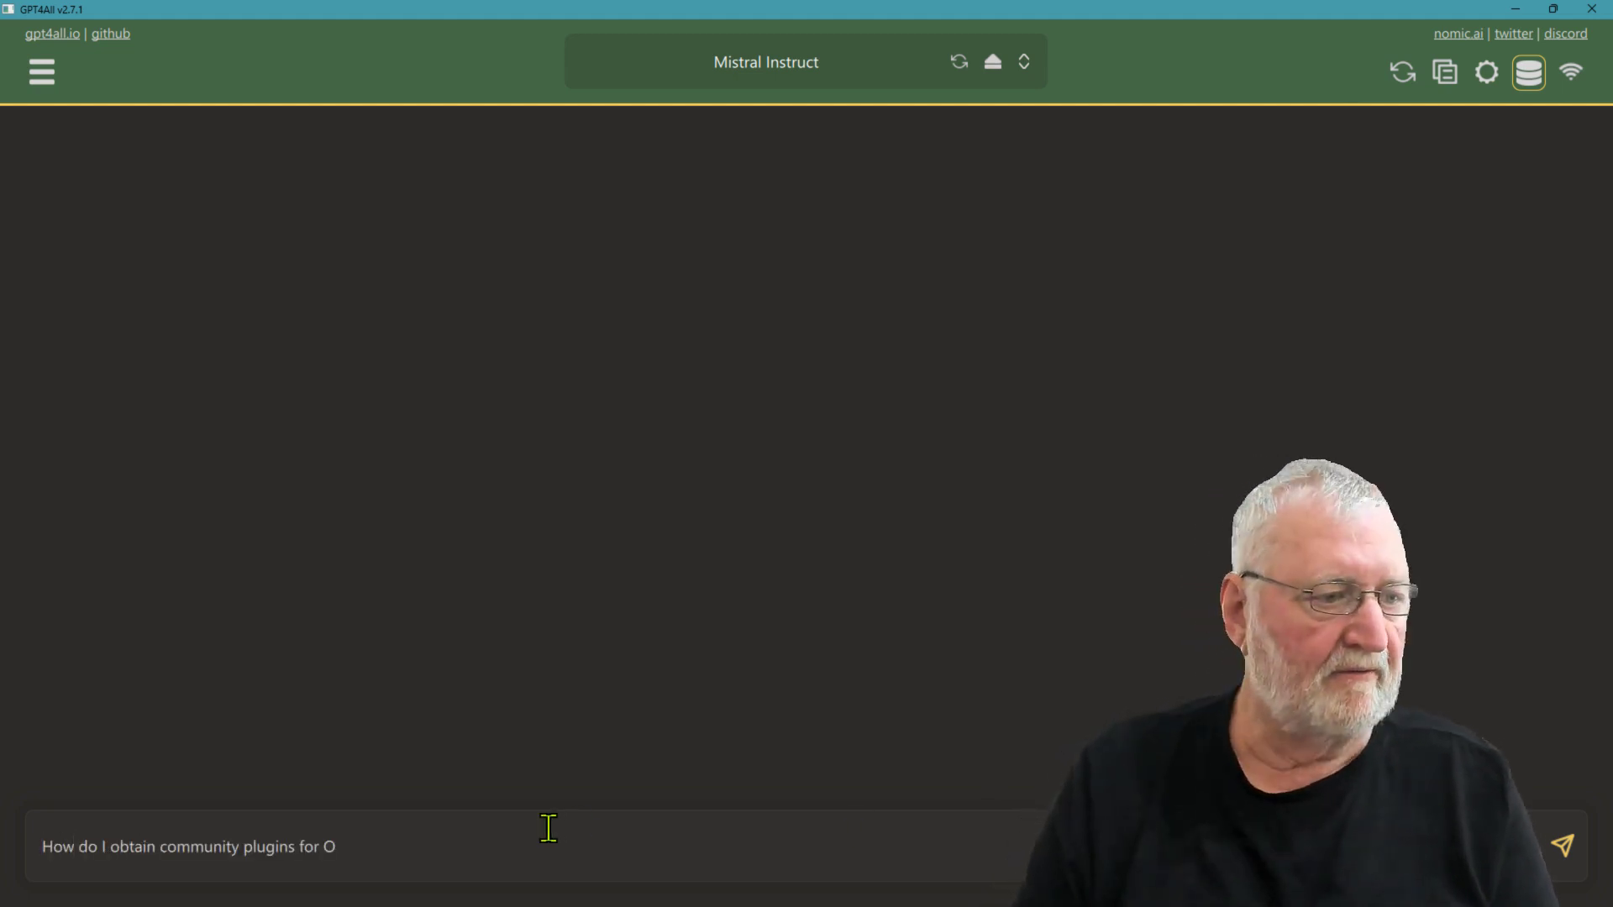
pyautogui.write('bsidian?')
pyautogui.press('Return')
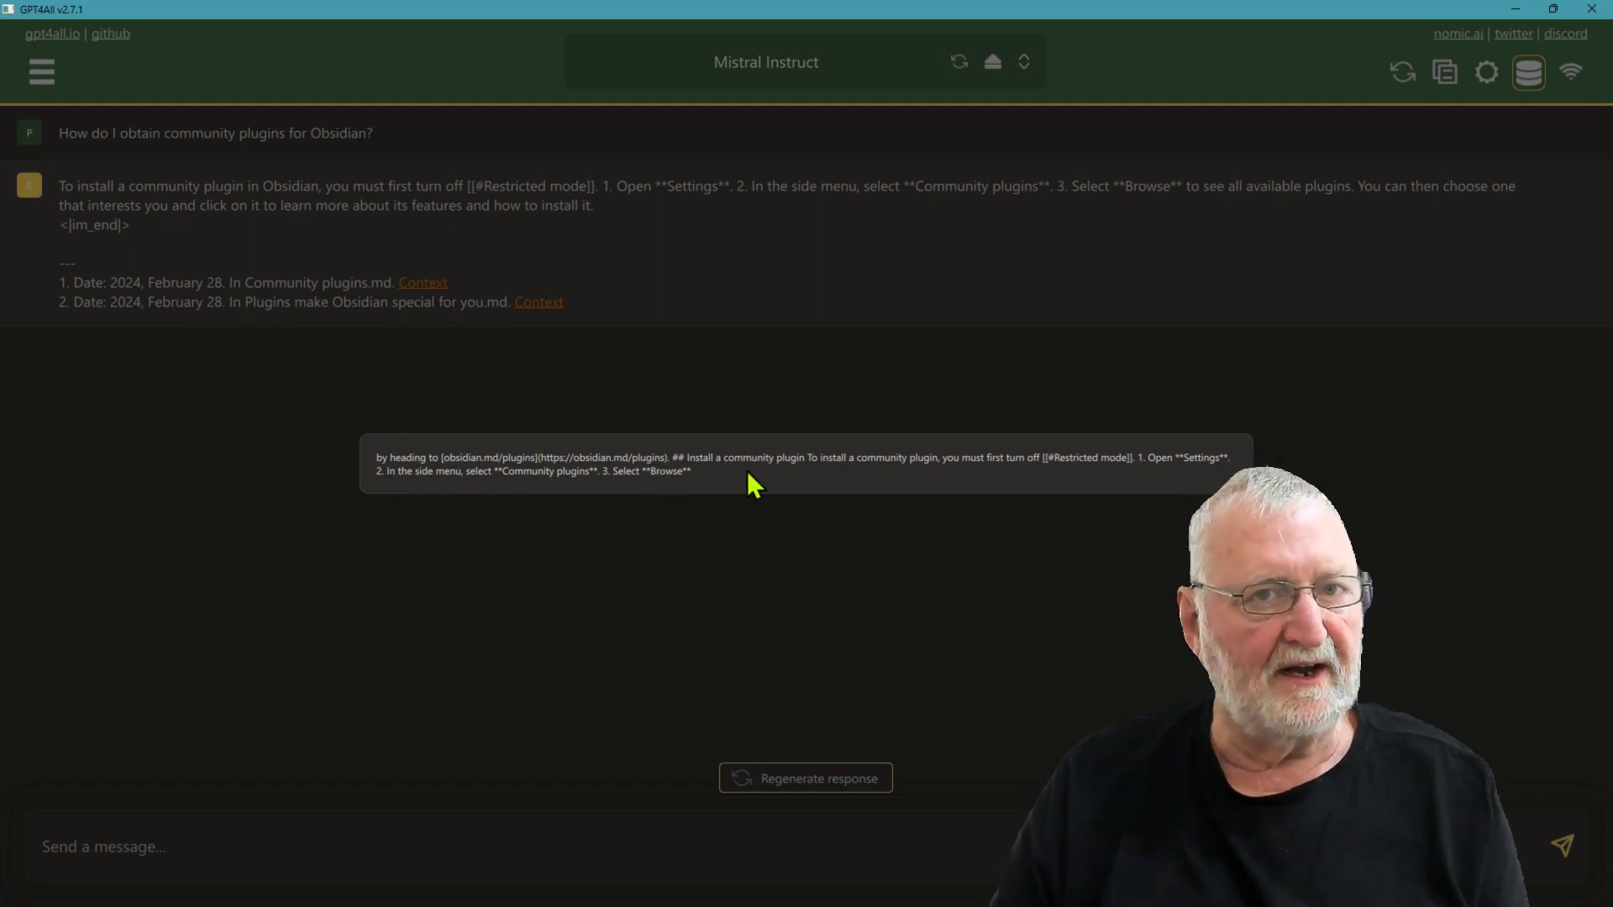
pyautogui.click(607, 596)
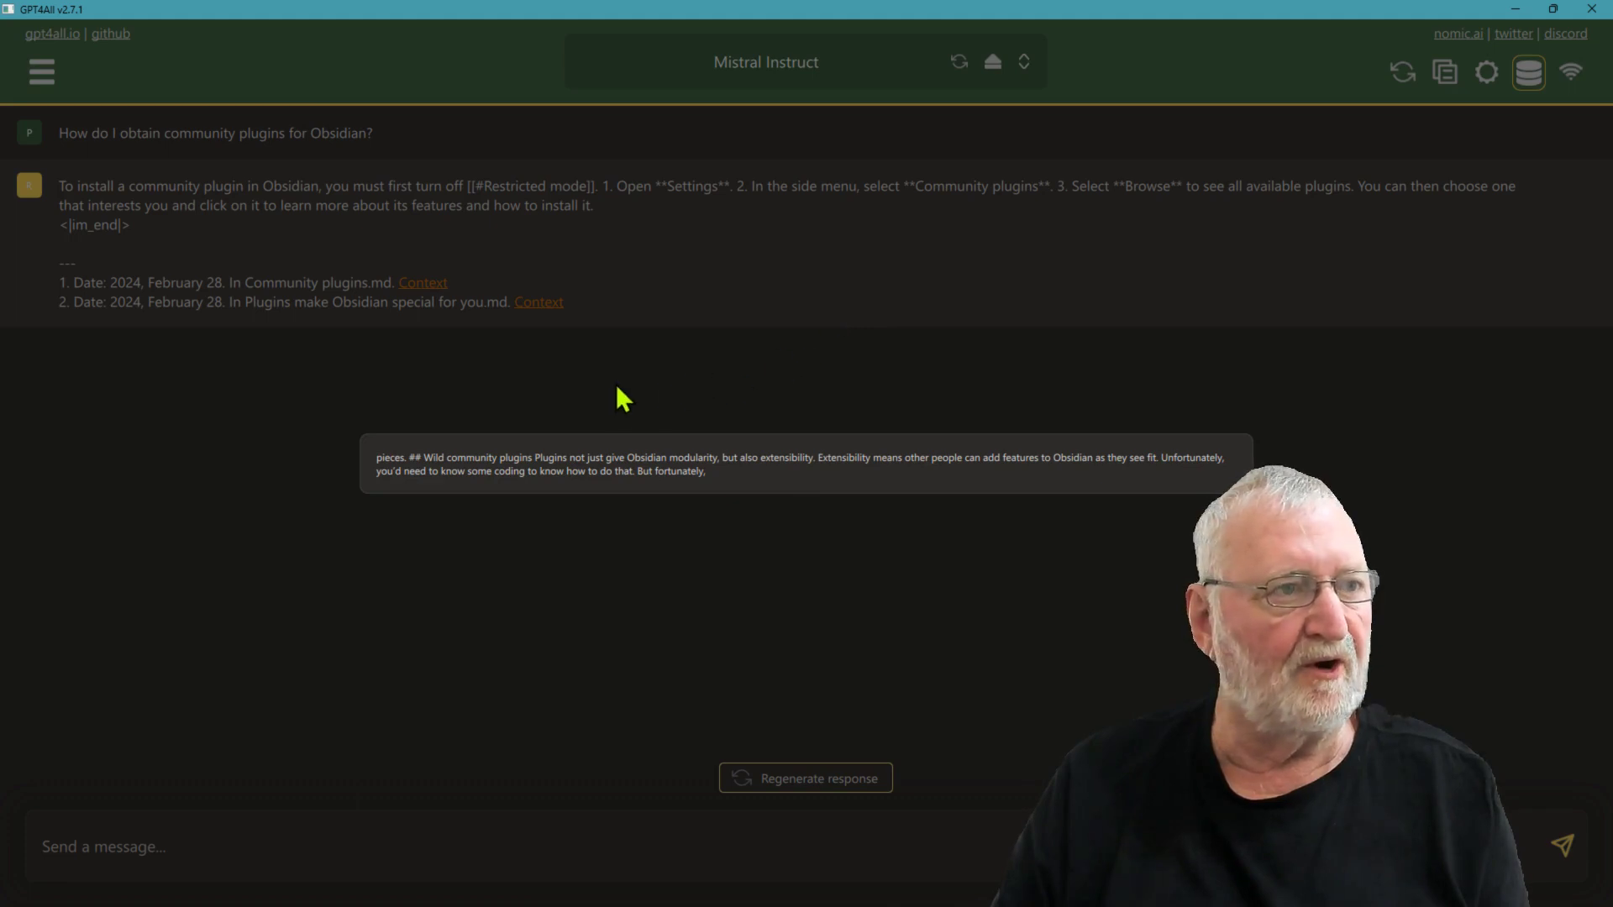
pyautogui.click(619, 388)
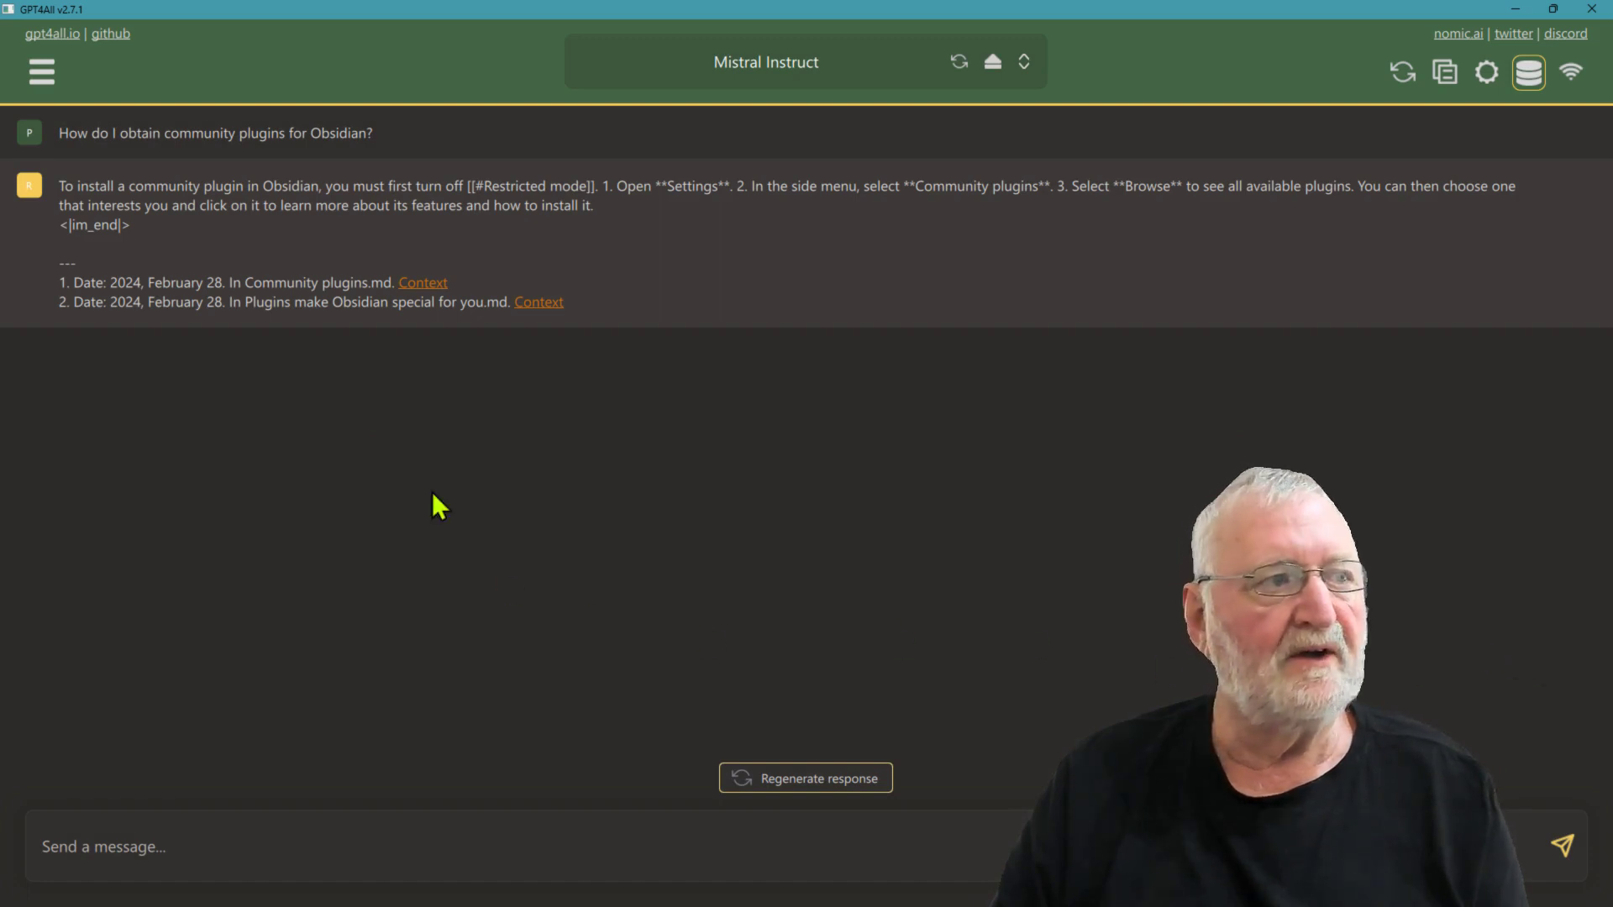
# Step: Reset the conversation and ask "How do I setup links between files or notes in my Obsidian vault?"
pyautogui.click(1403, 72)
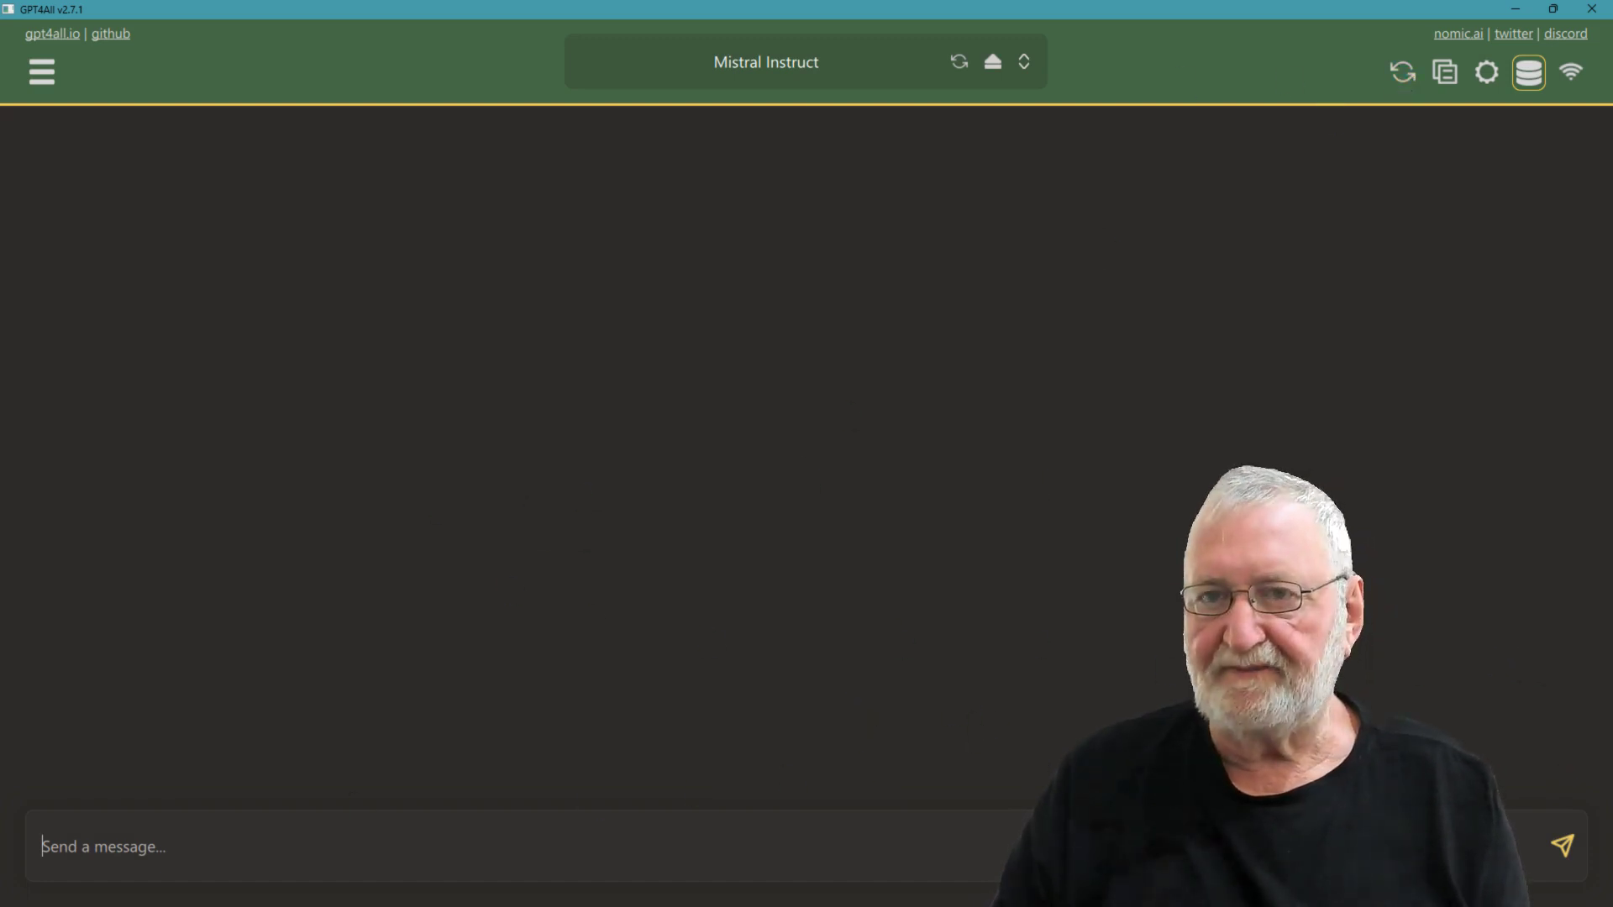
pyautogui.click(180, 856)
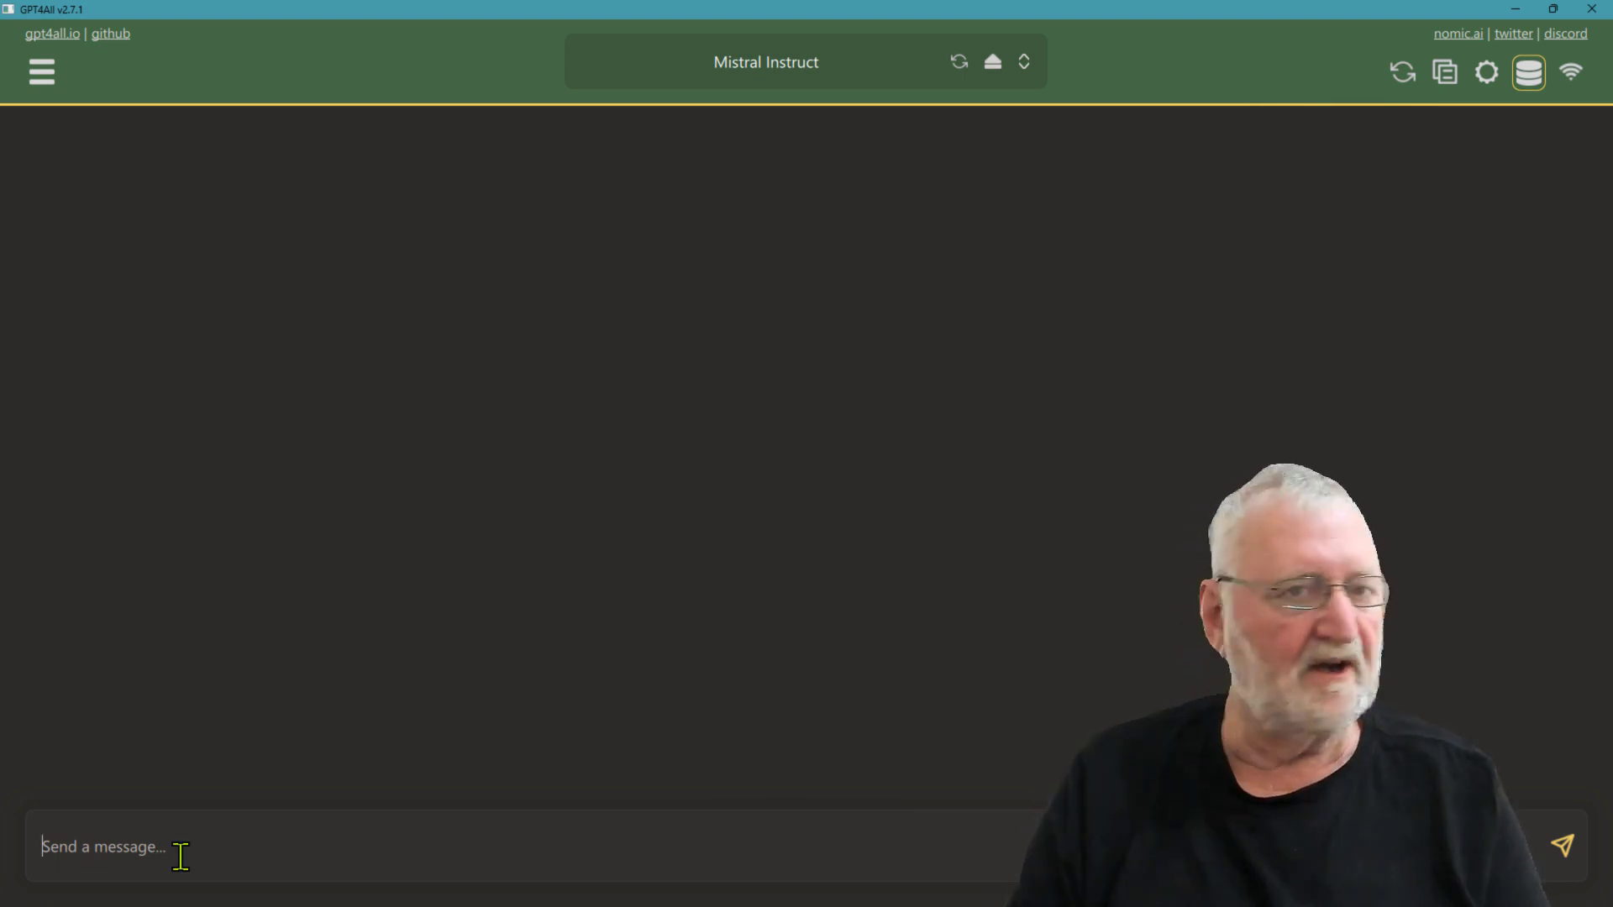
pyautogui.write('How do I se')
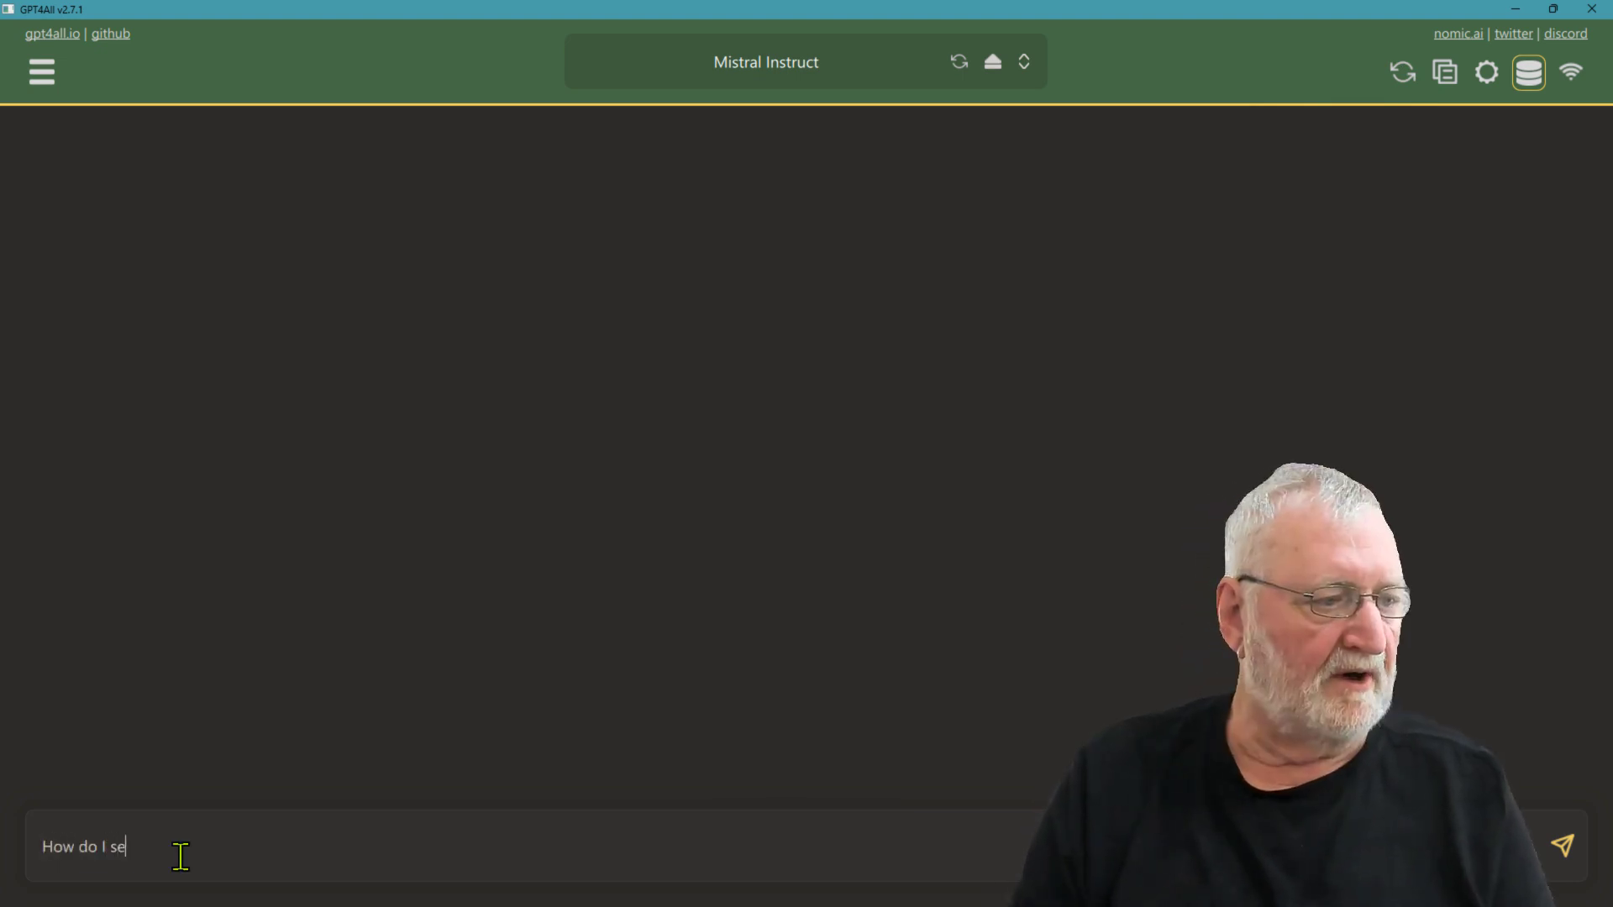
pyautogui.write('tup lin')
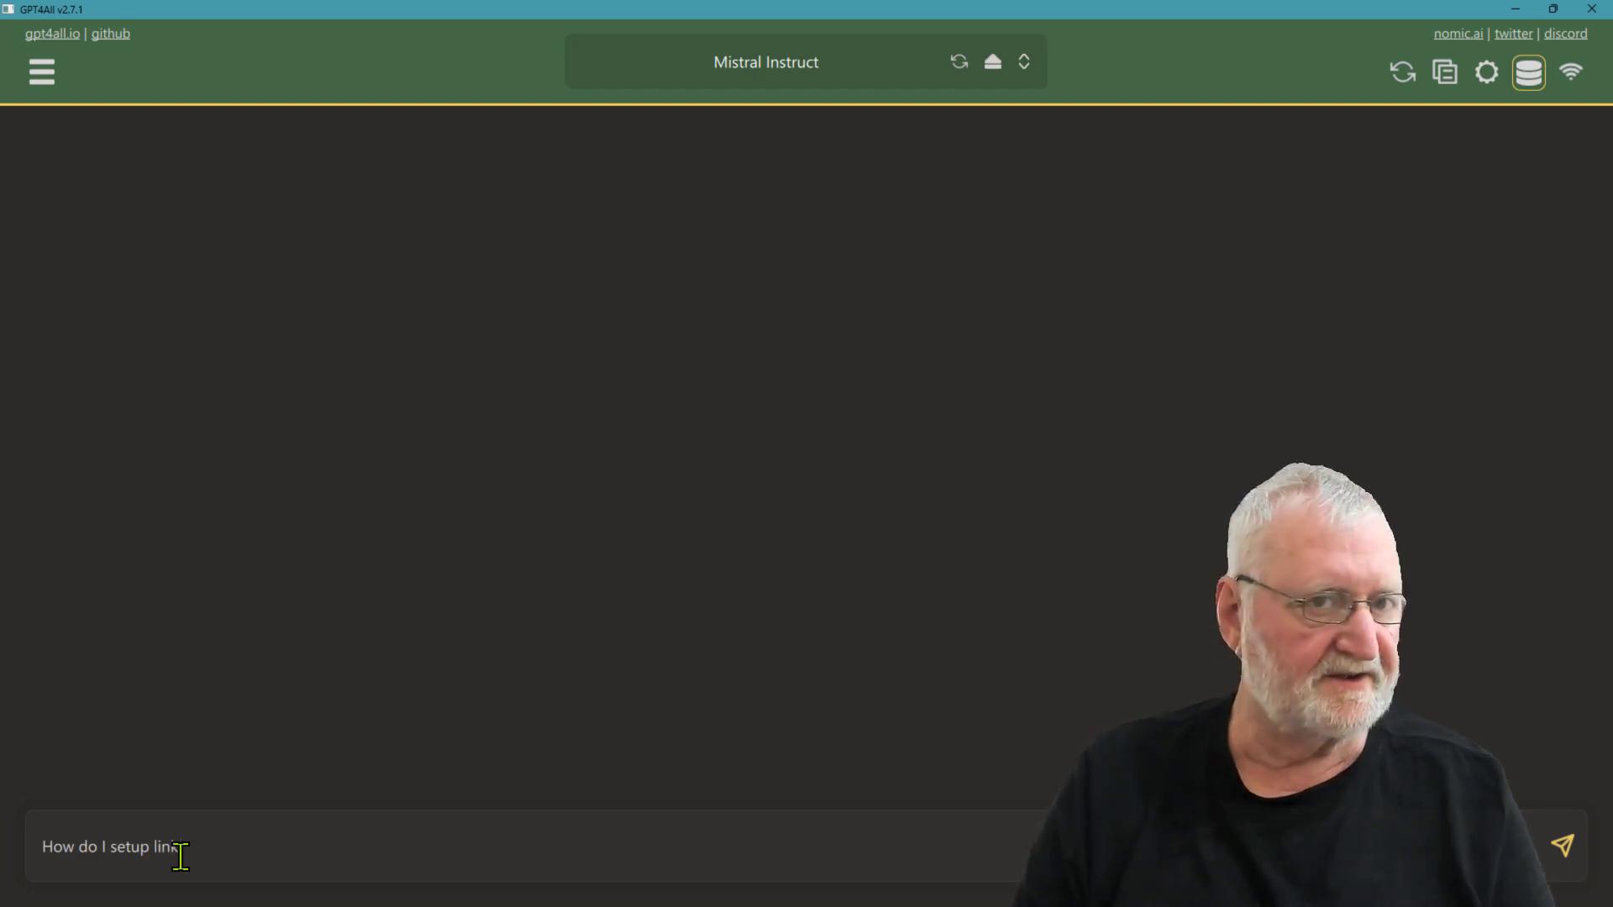
pyautogui.write('ks between f')
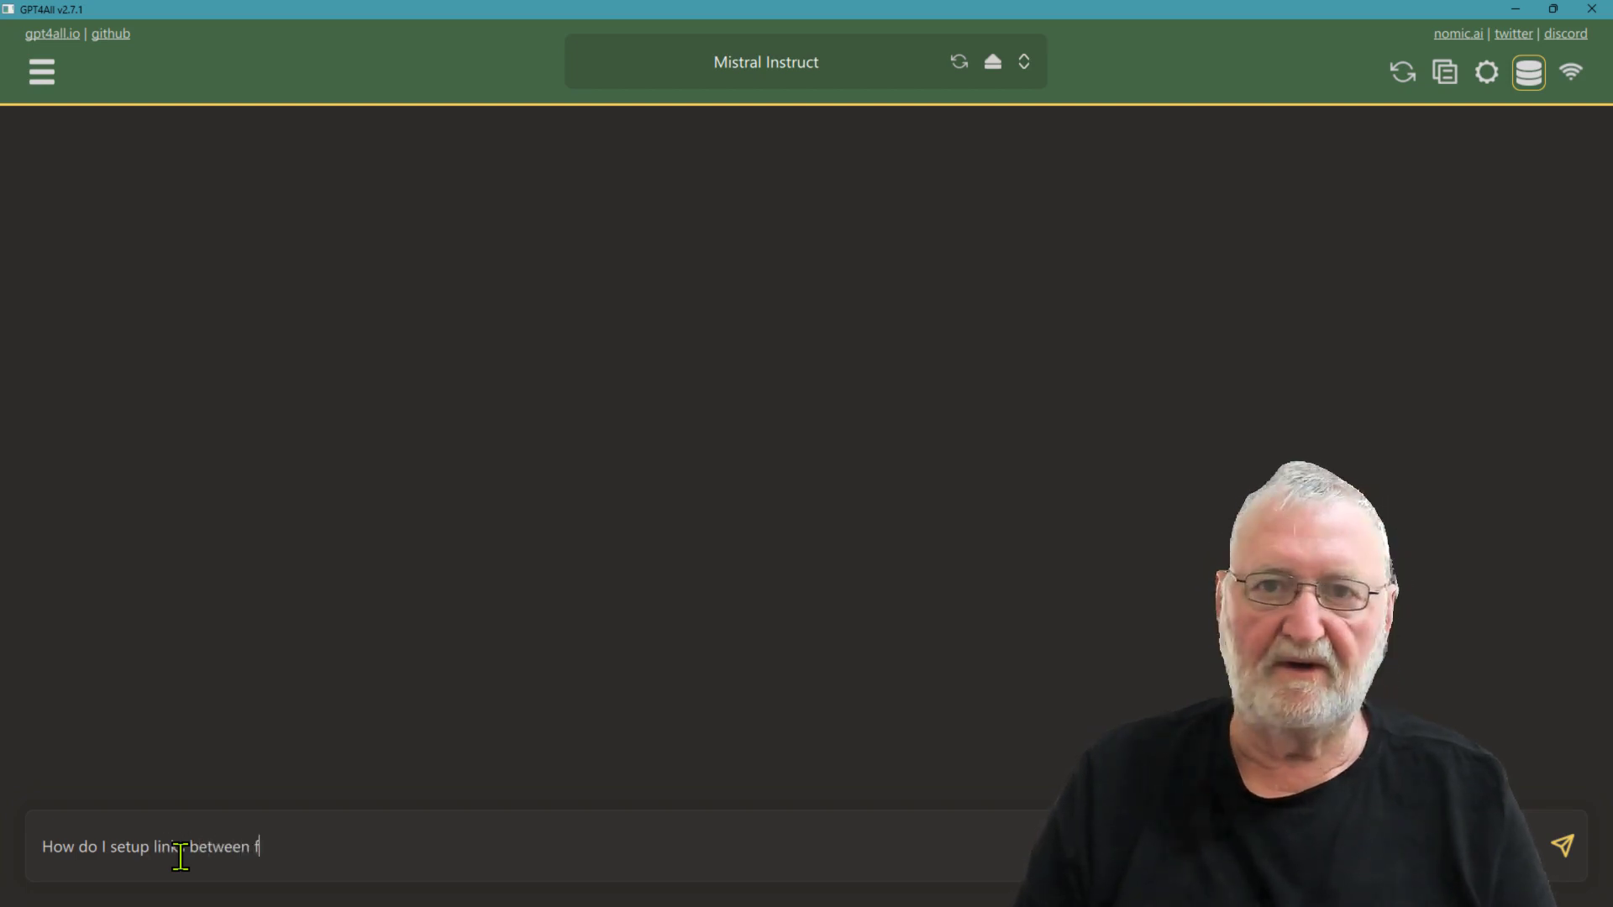
pyautogui.write('iles or no')
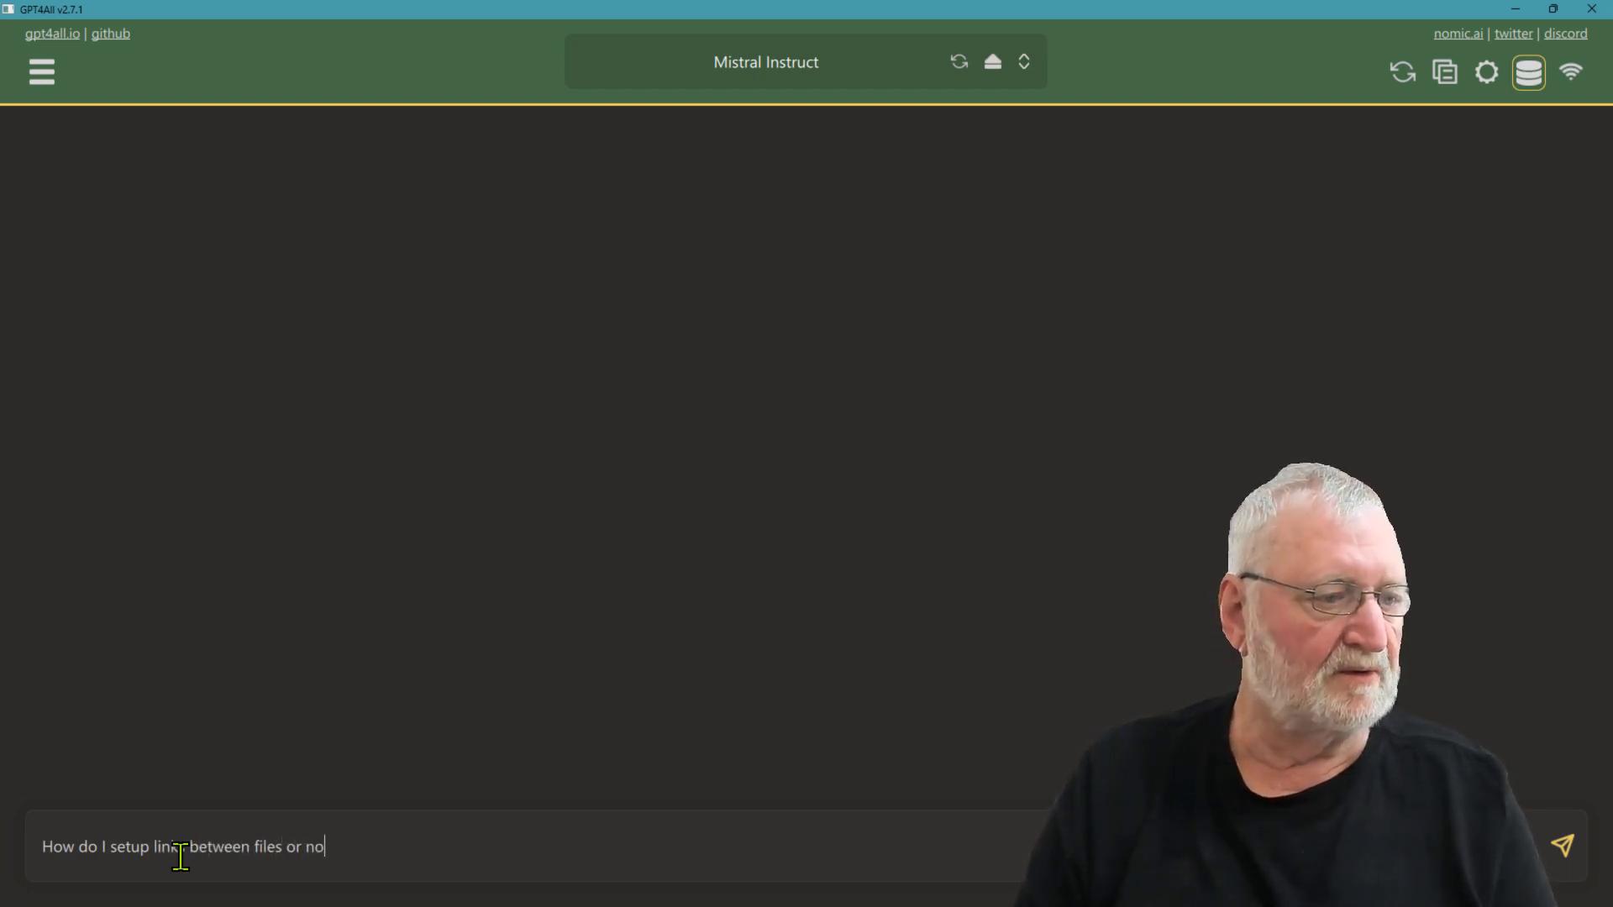
pyautogui.write('tes in my Obsidian')
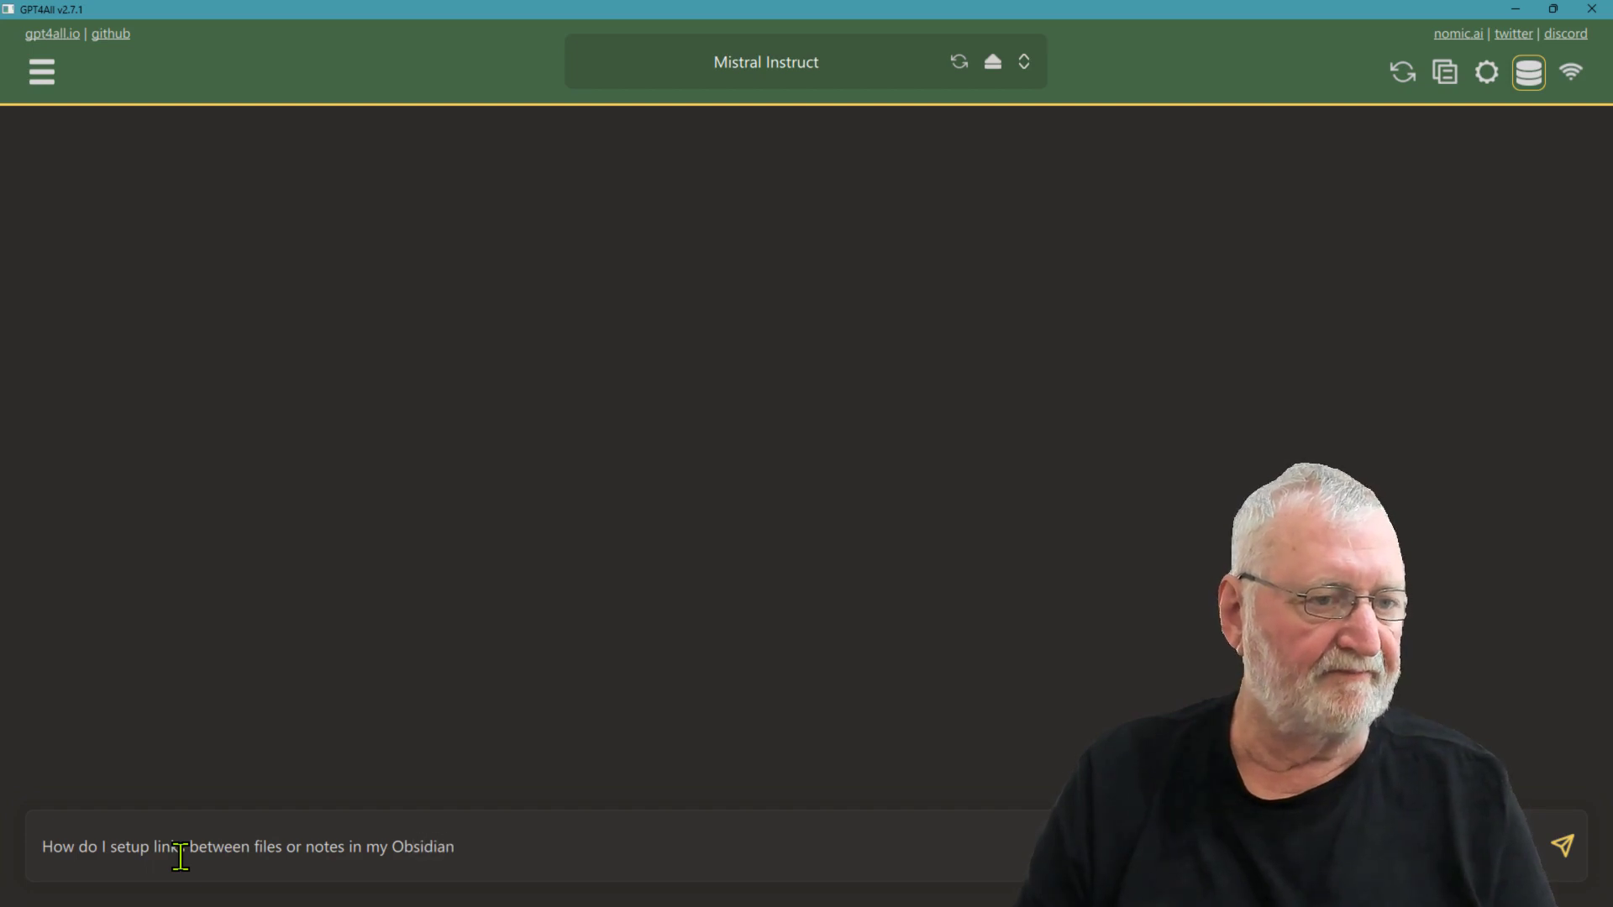
pyautogui.write(' vault?')
pyautogui.press('Return')
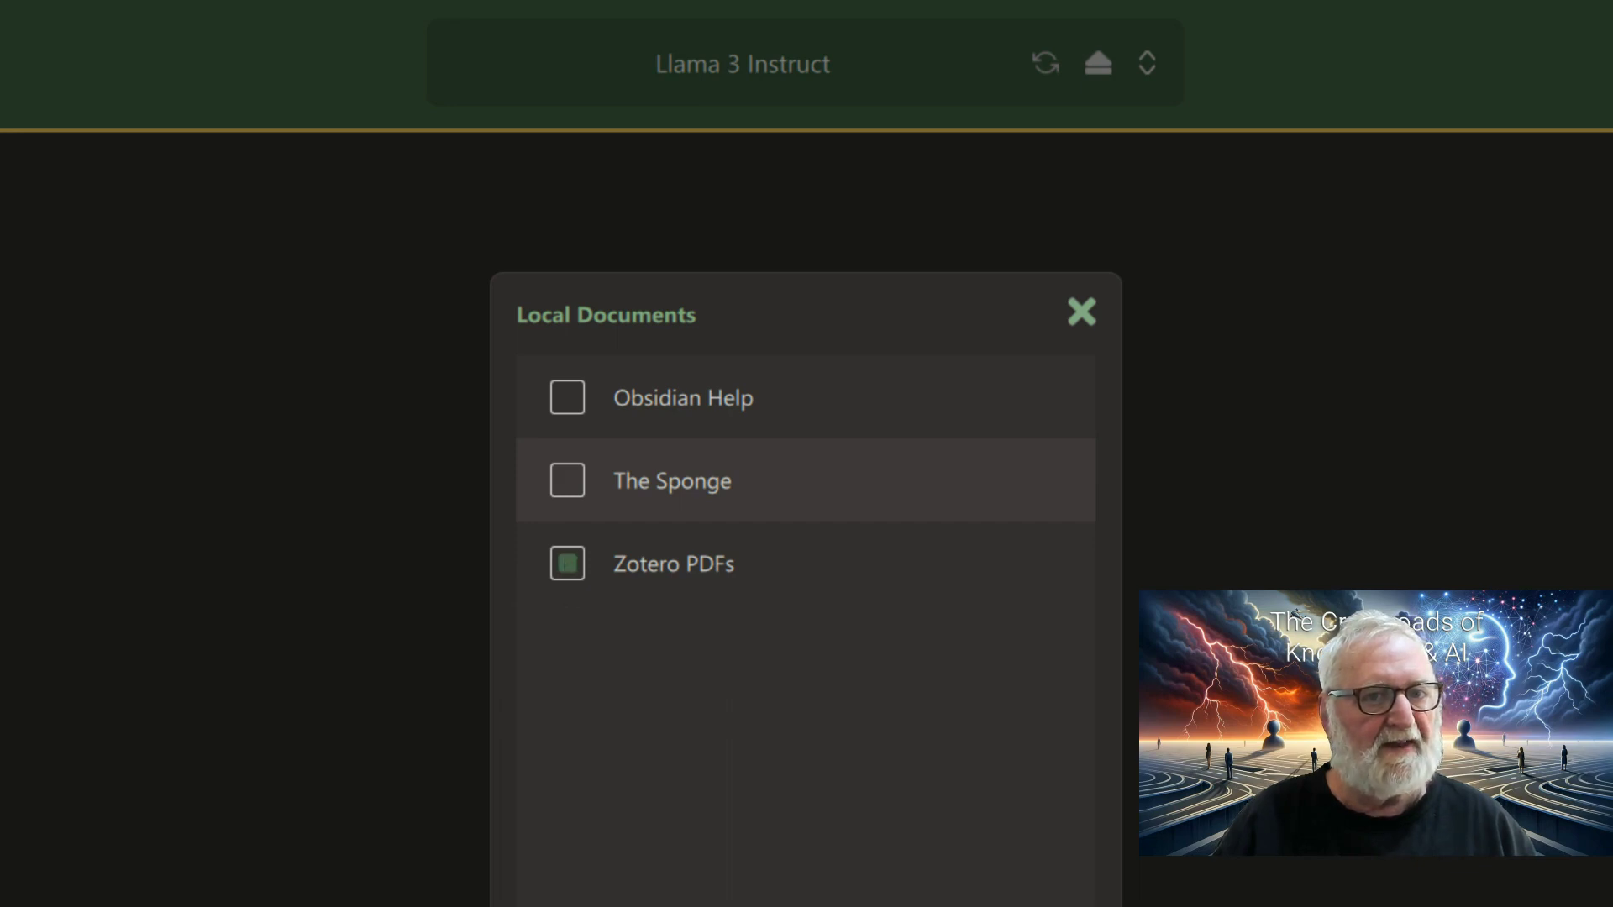
# Step: Close the Local Documents dialog with Zotero PDFs enabled and enter a question starting "What is the value of community" for Llama 3 Instruct
pyautogui.click(1168, 748)
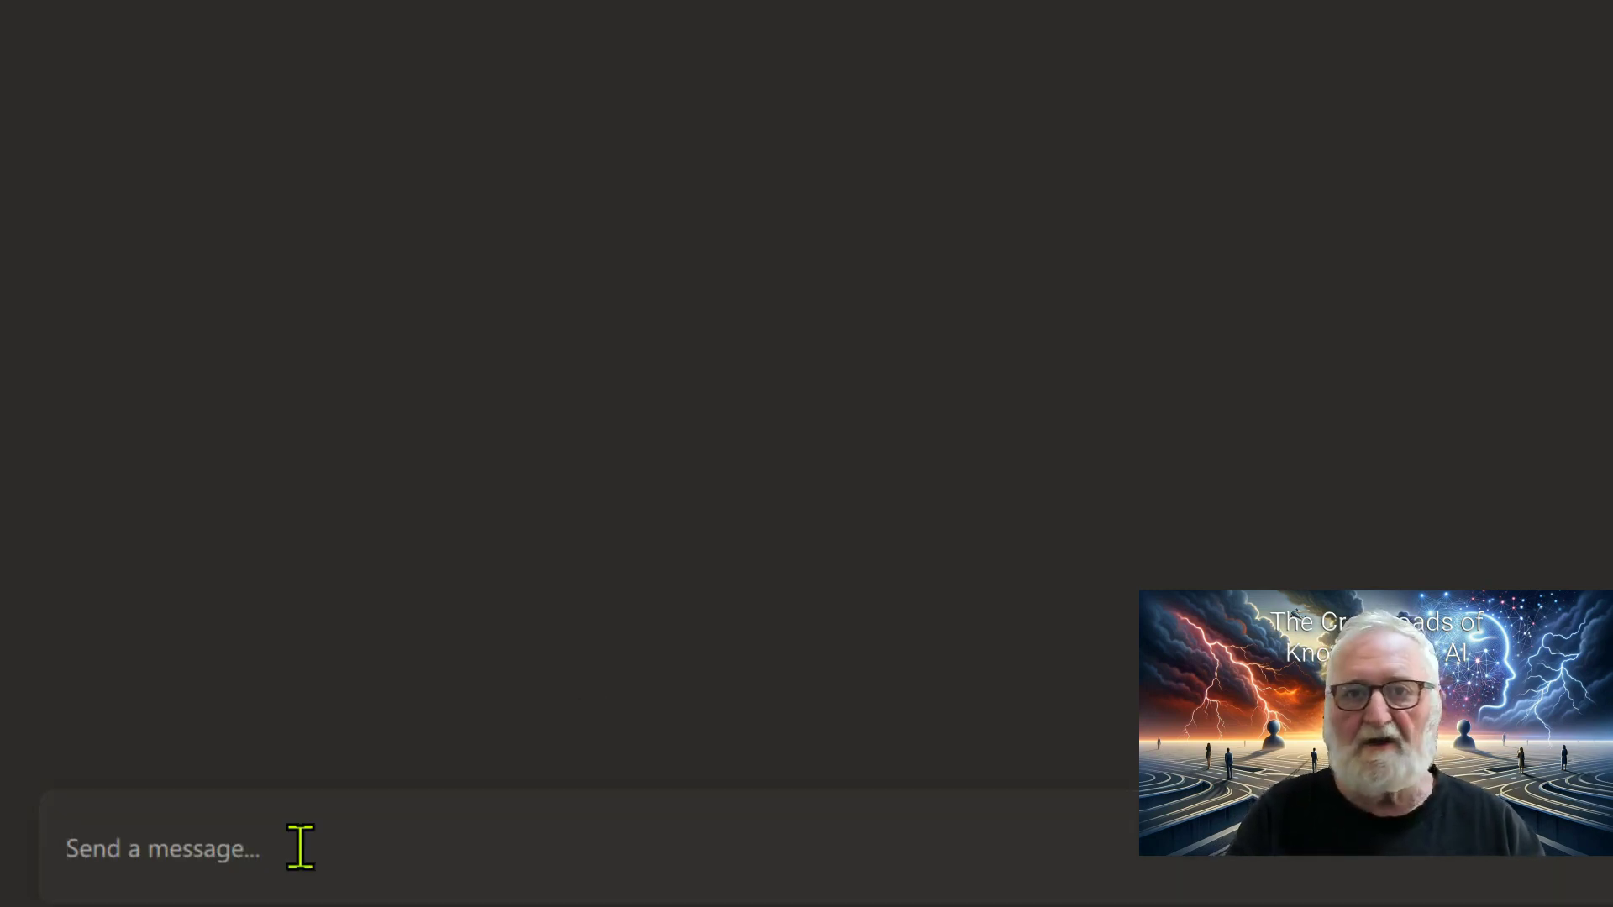
pyautogui.click(300, 846)
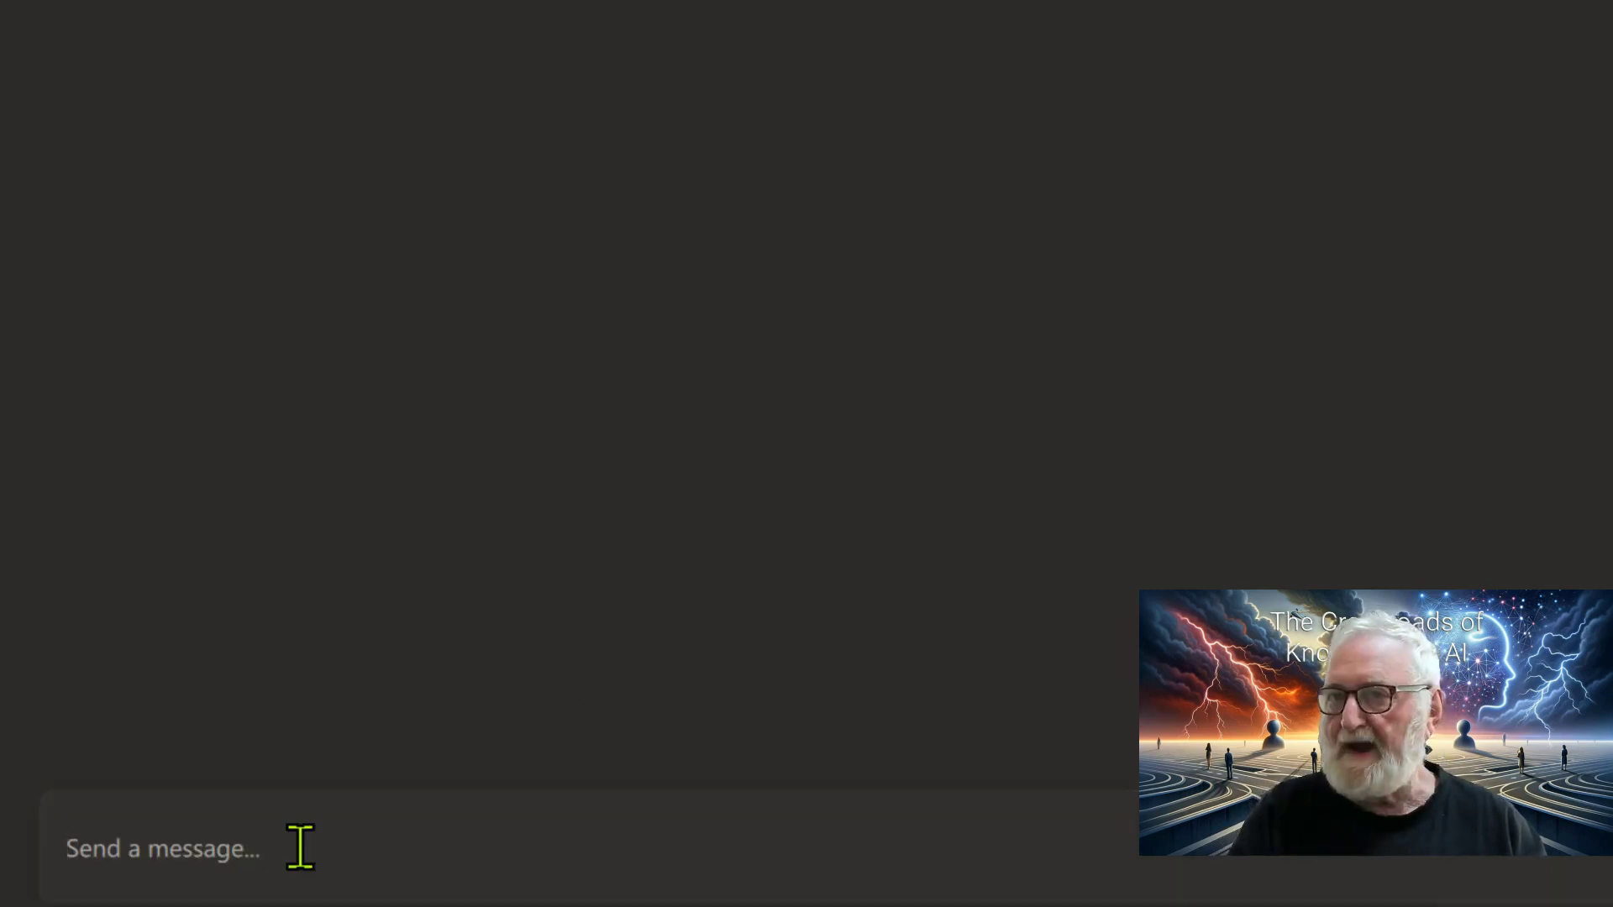
pyautogui.write('What is the value o')
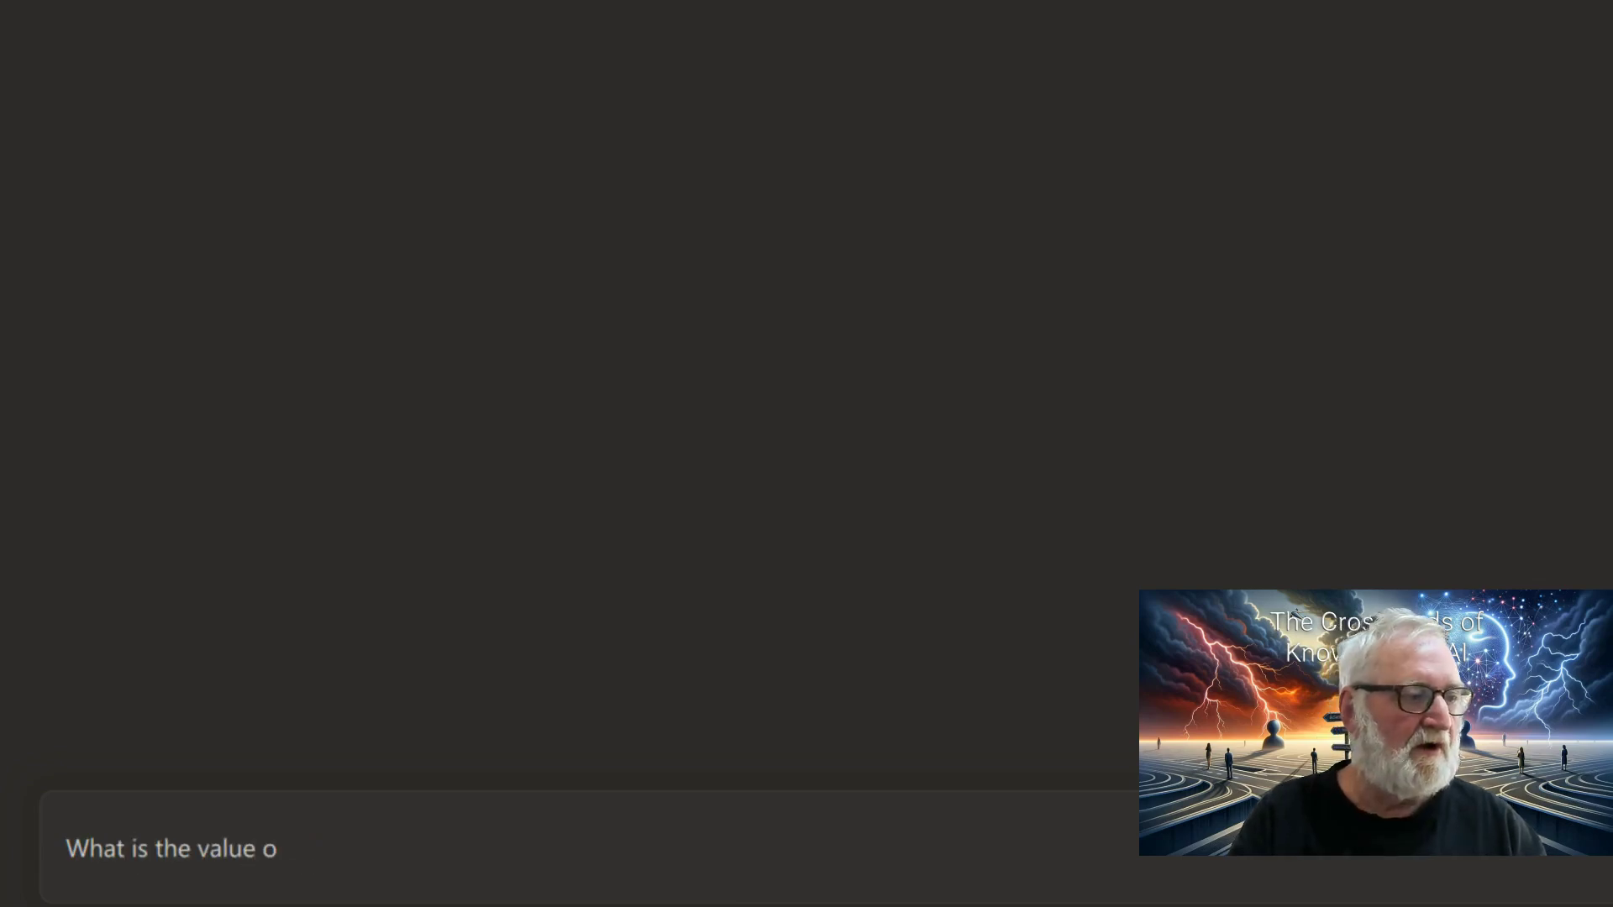
pyautogui.write('f community le')
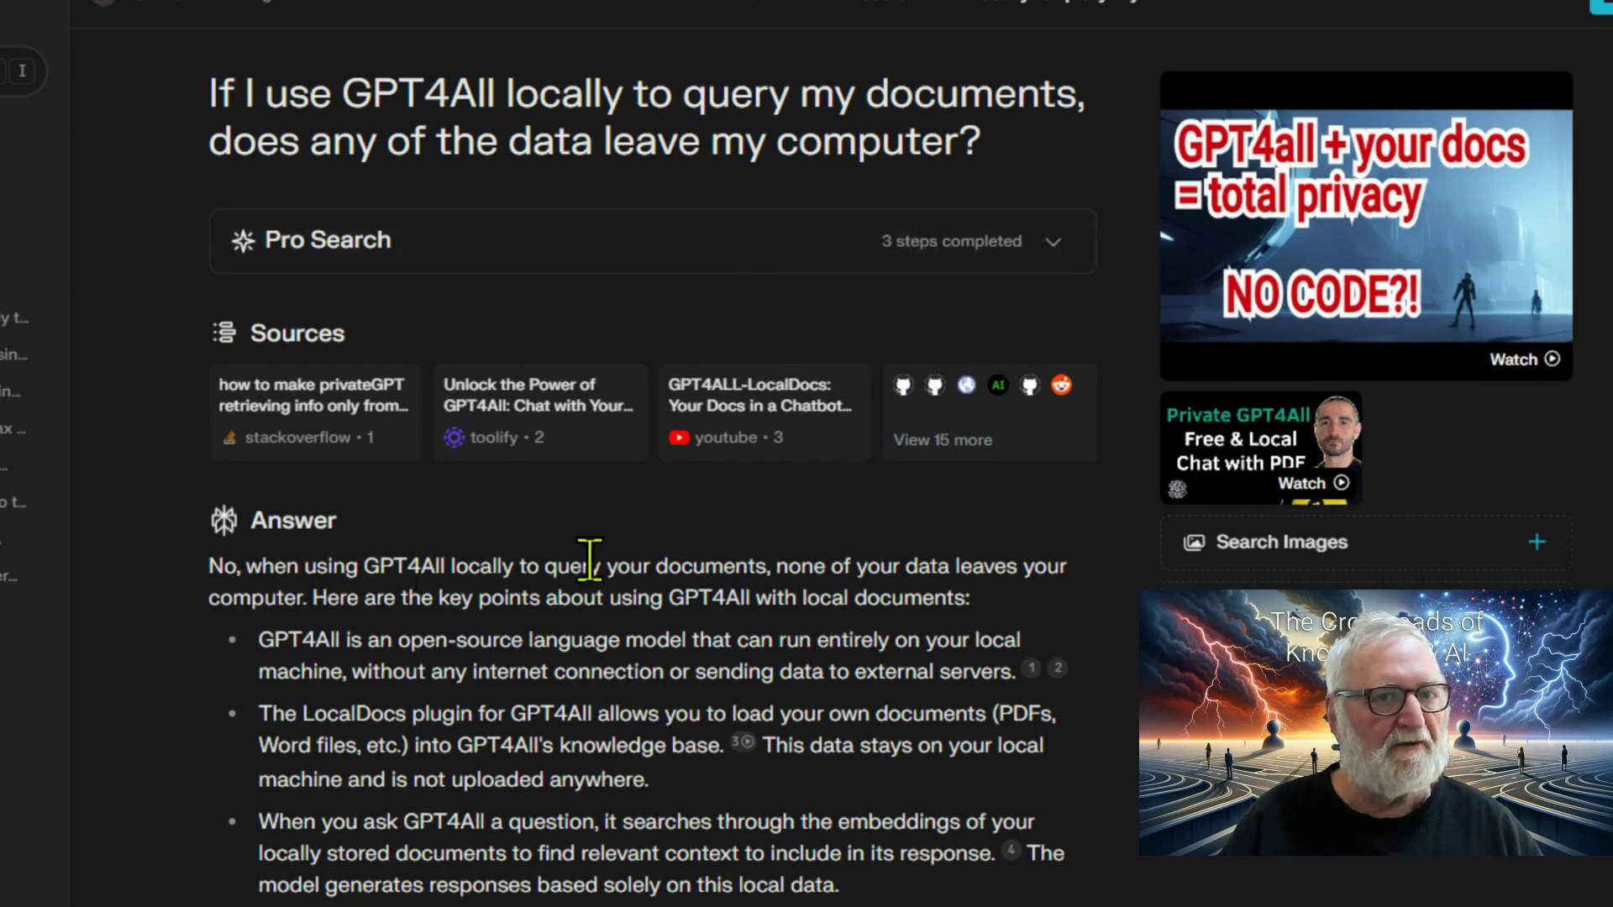
# Step: Read the web search answer on whether querying documents locally with GPT4All sends any data off the computer
pyautogui.scroll(-3, 1034, 424)
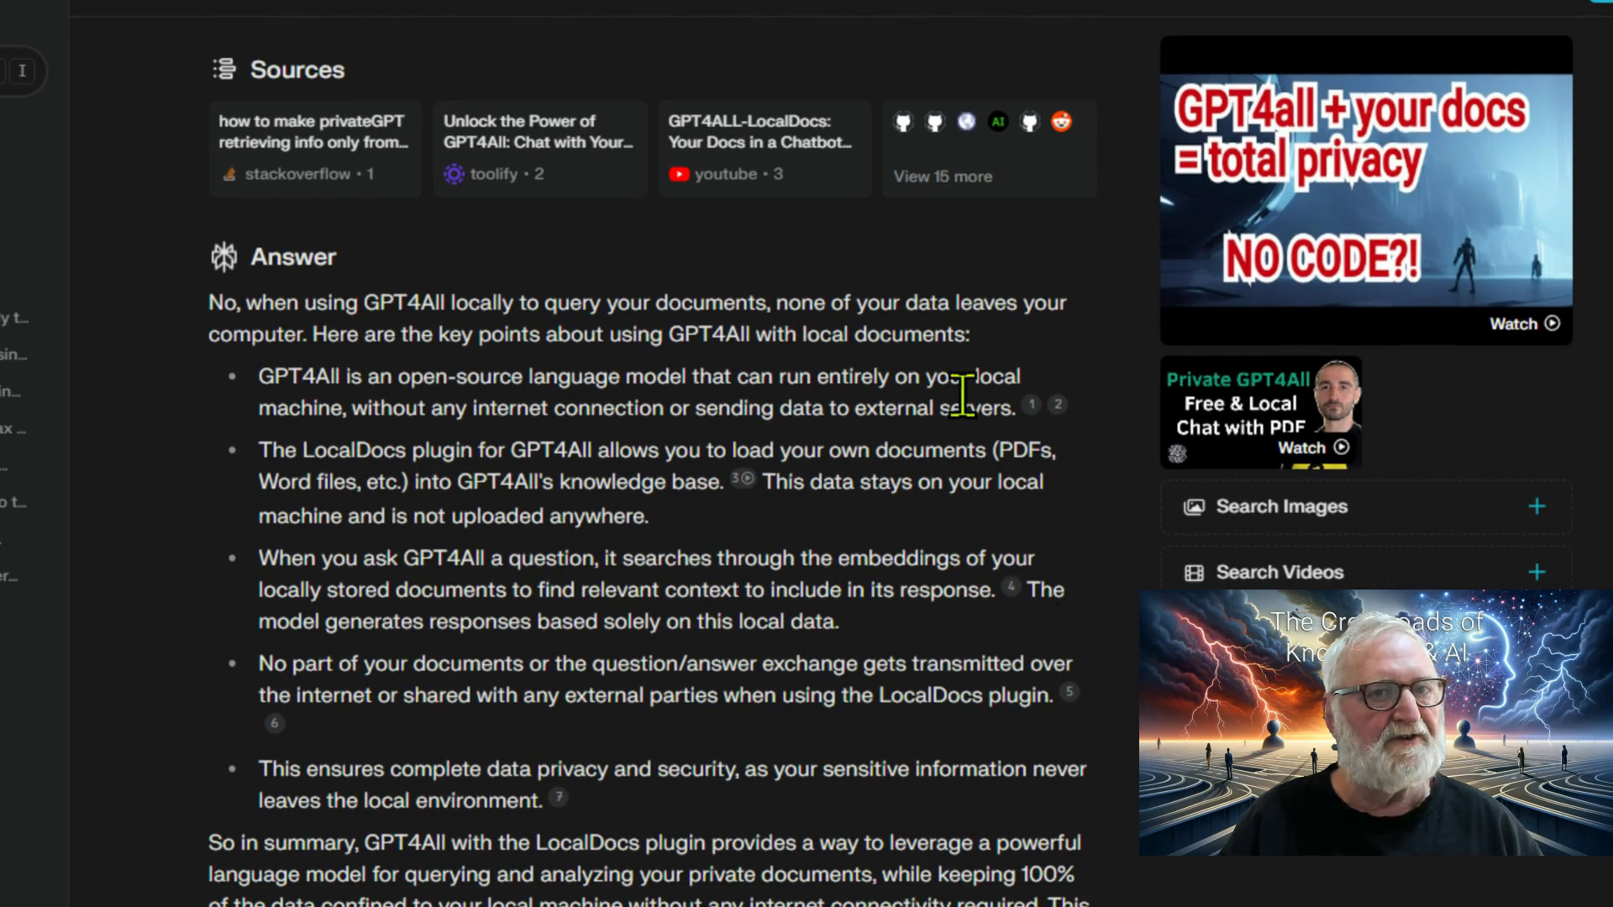